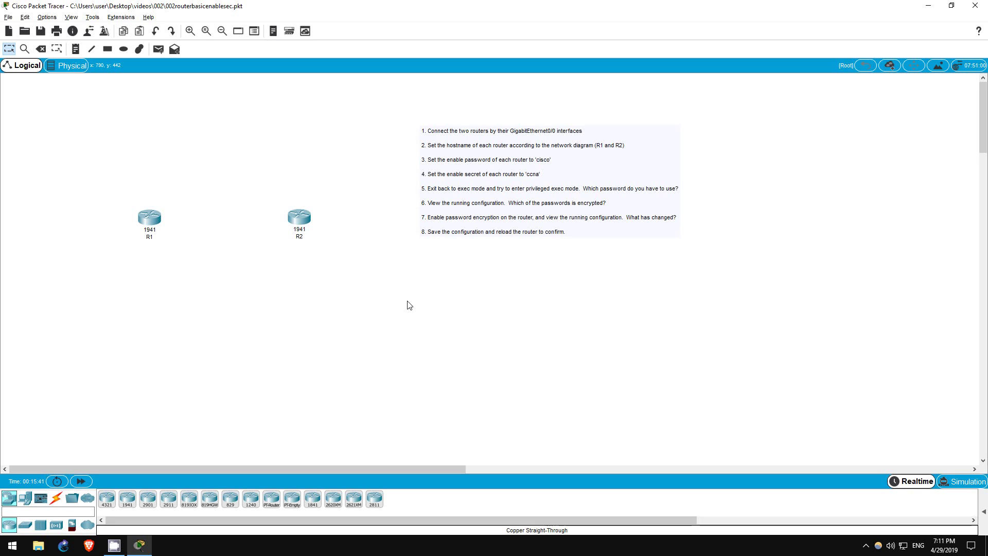
# - Select and deselect routers R1 and R2, then display the Connections cable types
pyautogui.moveTo(124, 203); pyautogui.dragTo(187, 261)
pyautogui.moveTo(268, 200); pyautogui.dragTo(349, 270)
pyautogui.click(136, 256)
pyautogui.moveTo(124, 199); pyautogui.dragTo(173, 255)
pyautogui.click(173, 255)
pyautogui.click(59, 501)
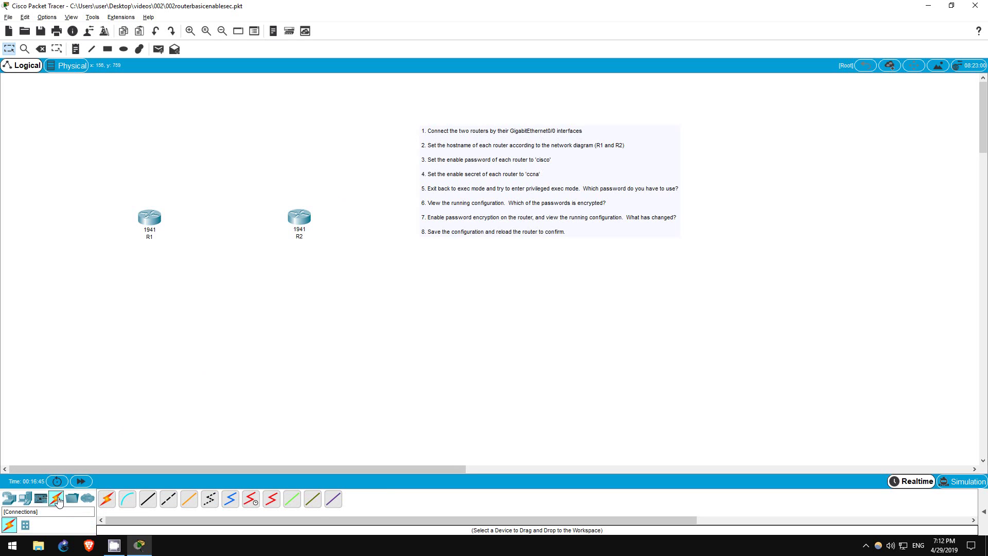
# - Cable R1 G0/0 to R2 G0/0 with copper straight-through, nudge R1, and open its window
pyautogui.click(152, 502)
pyautogui.click(150, 216)
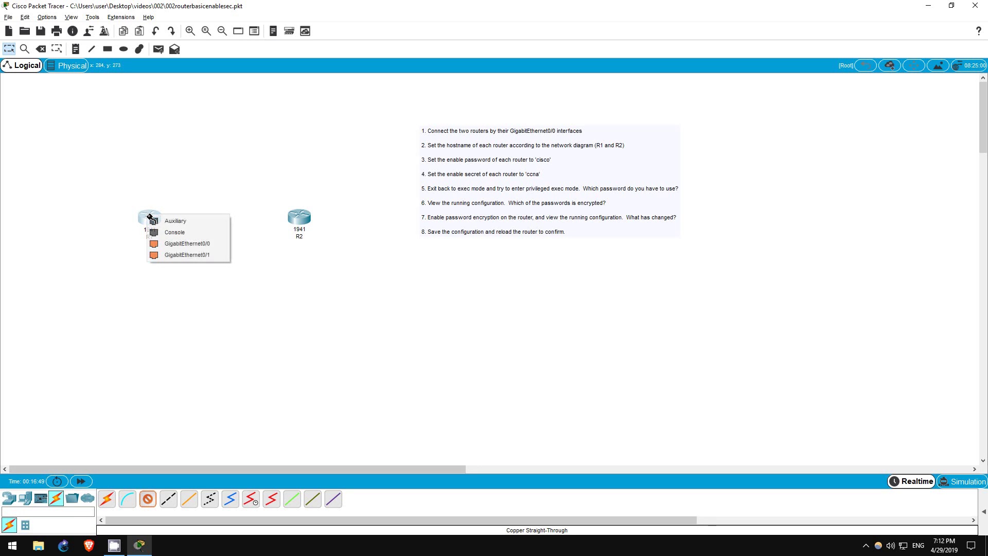
pyautogui.click(186, 245)
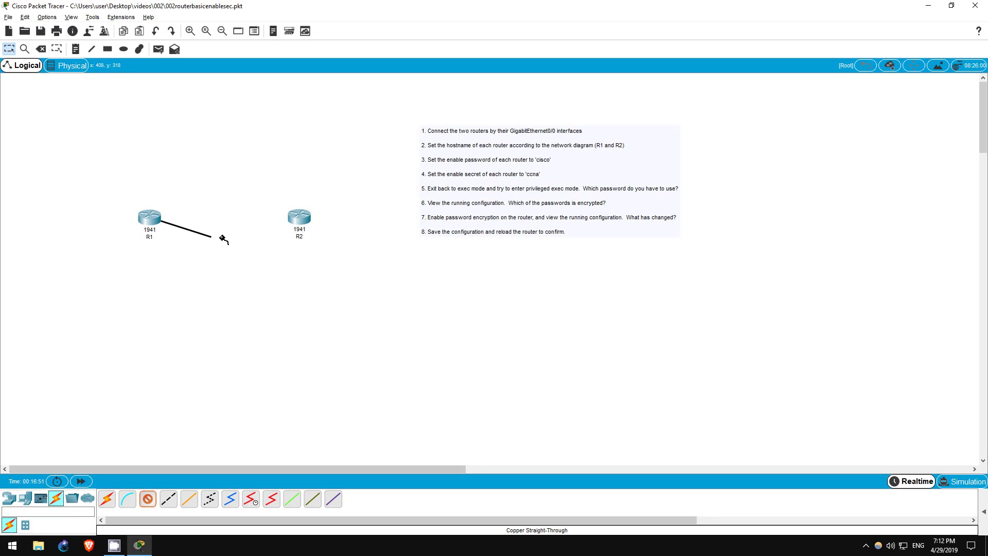
pyautogui.click(296, 216)
pyautogui.click(329, 246)
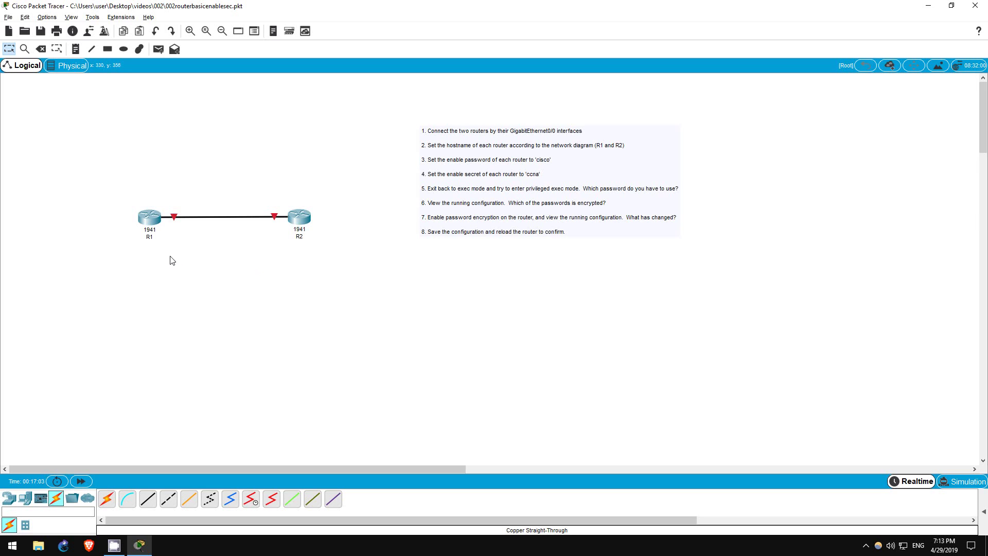
pyautogui.moveTo(137, 234)
pyautogui.mouseDown()
pyautogui.moveTo(157, 239)
pyautogui.moveTo(142, 238)
pyautogui.mouseUp()
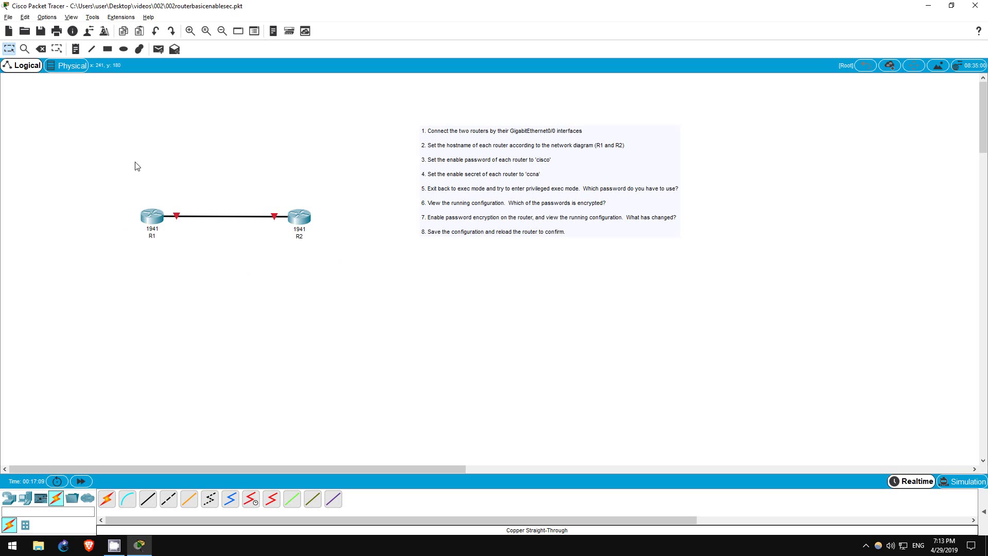
pyautogui.click(151, 216)
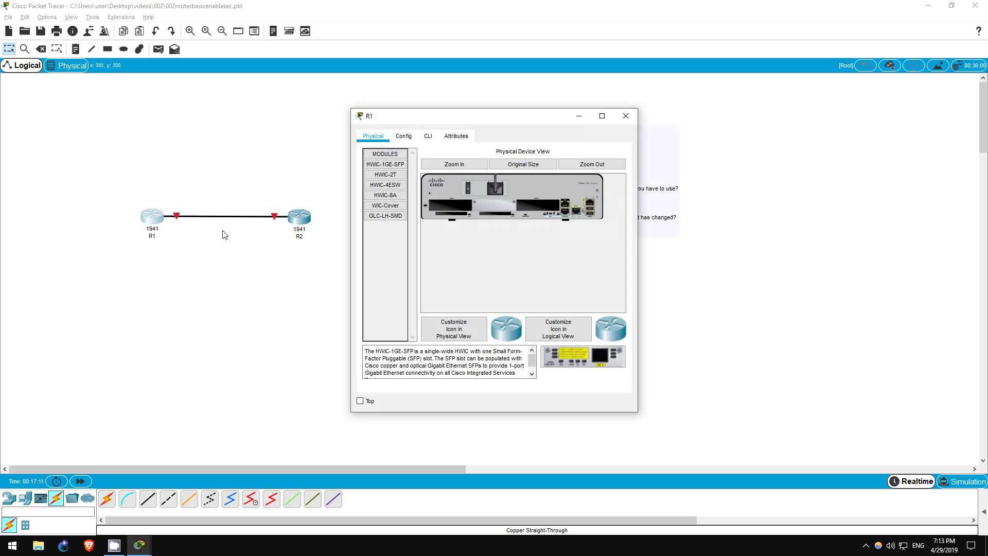
# - Switch R1's window to the CLI view showing the Router> prompt
pyautogui.click(427, 136)
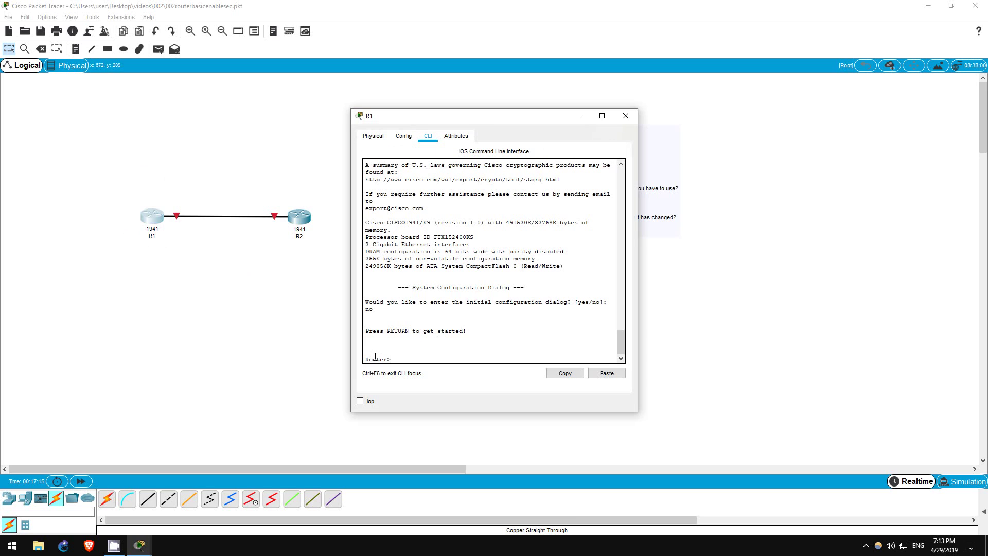
pyautogui.moveTo(365, 360); pyautogui.dragTo(389, 360)
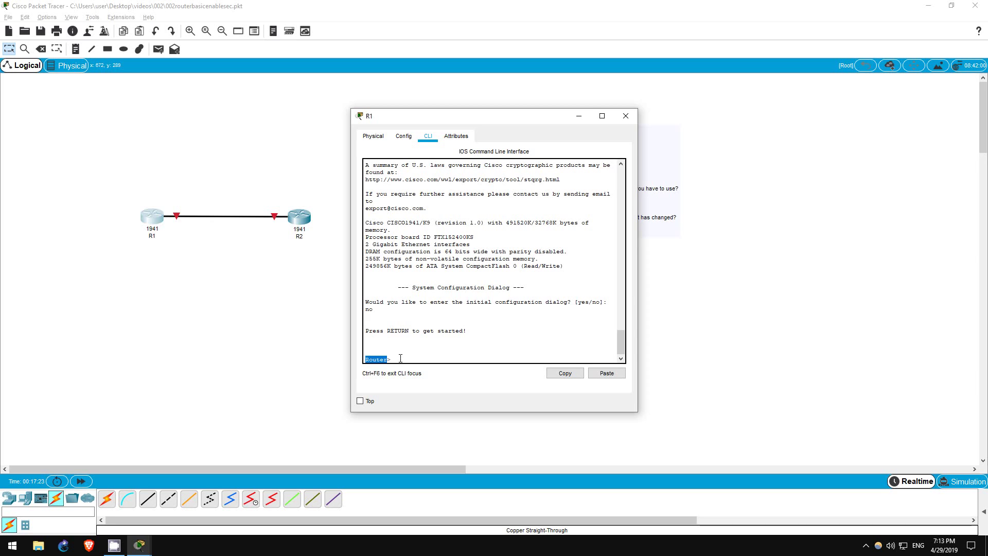
pyautogui.click(400, 358)
# - Move R1 into privileged EXEC mode, then into global configuration mode
pyautogui.write('en')
pyautogui.press('Tab')
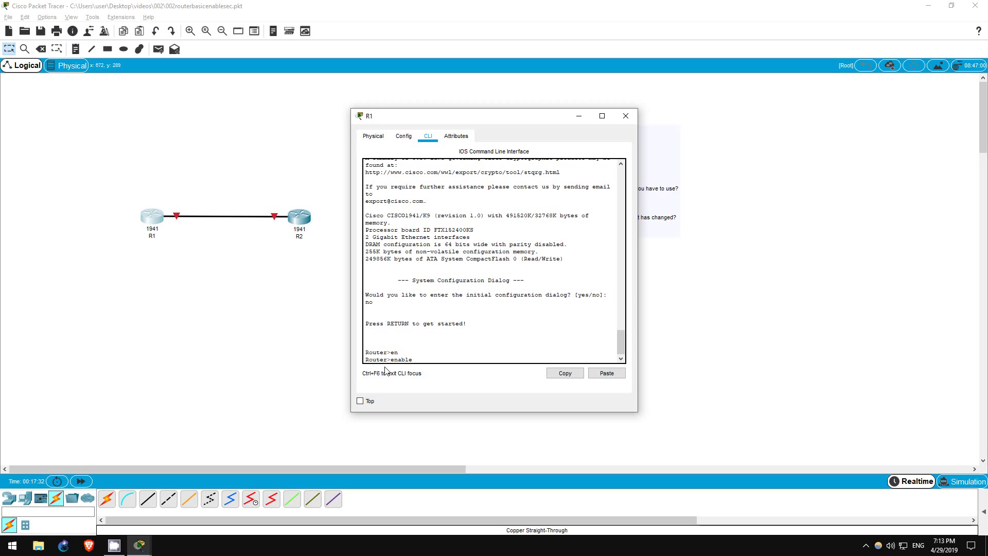
pyautogui.press('Return')
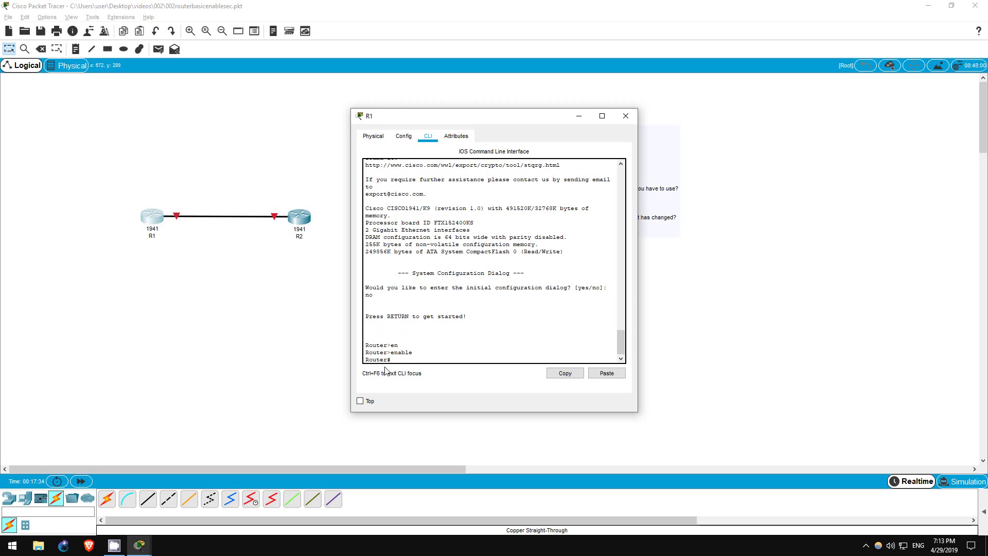
pyautogui.moveTo(387, 359); pyautogui.dragTo(394, 360)
pyautogui.click(396, 361)
pyautogui.write('conf t')
pyautogui.press('Tab')
pyautogui.write('t')
pyautogui.press('Tab')
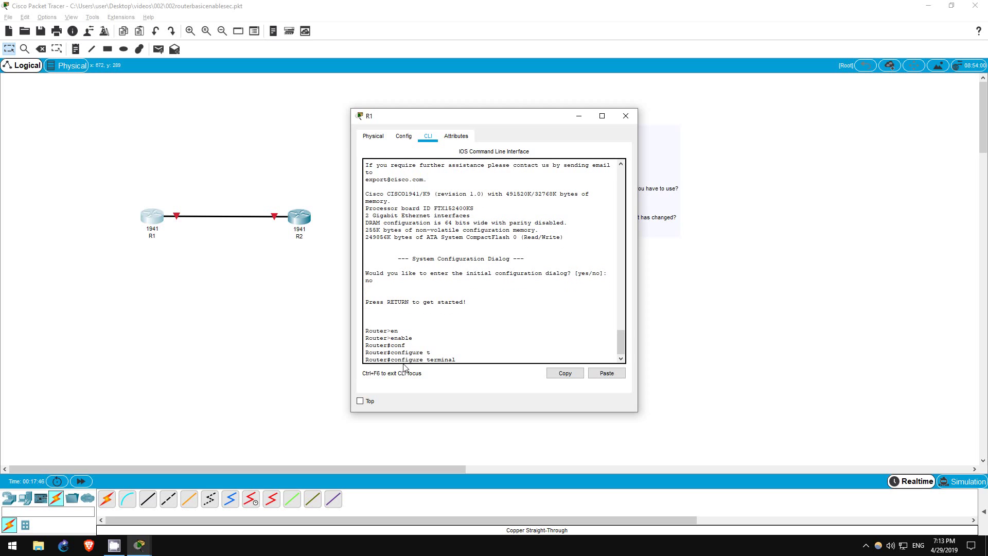
pyautogui.press('Return')
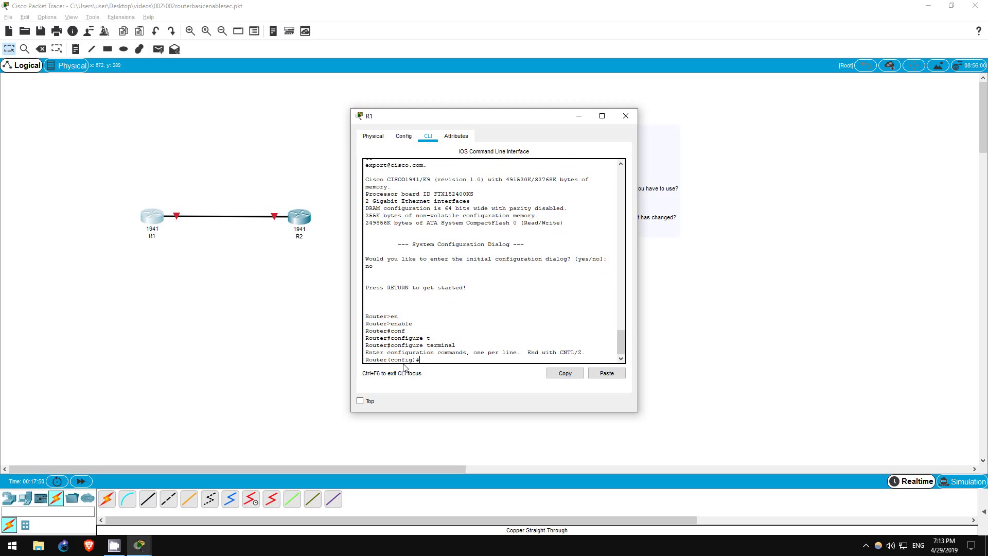
# - Set the hostname to R1 and configure an enable password
pyautogui.write('hostname R1')
pyautogui.press('Return')
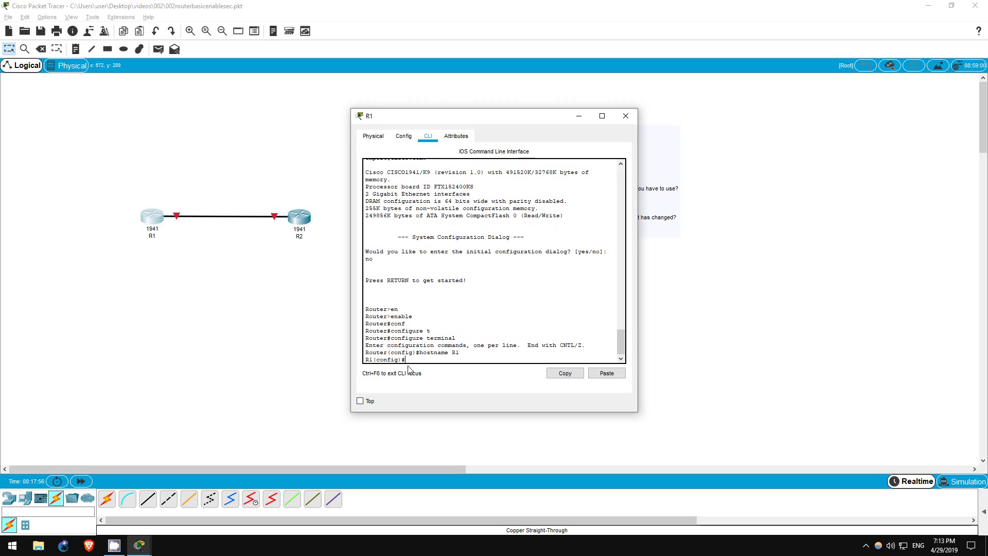
pyautogui.moveTo(364, 359); pyautogui.dragTo(374, 359)
pyautogui.click(415, 361)
pyautogui.write('enable')
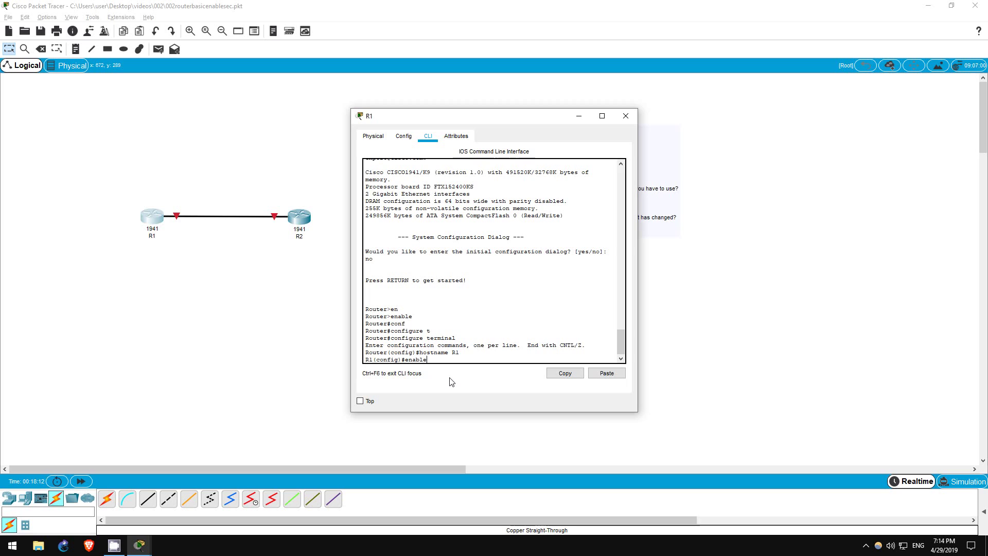
pyautogui.write(' password cisco')
pyautogui.press('Return')
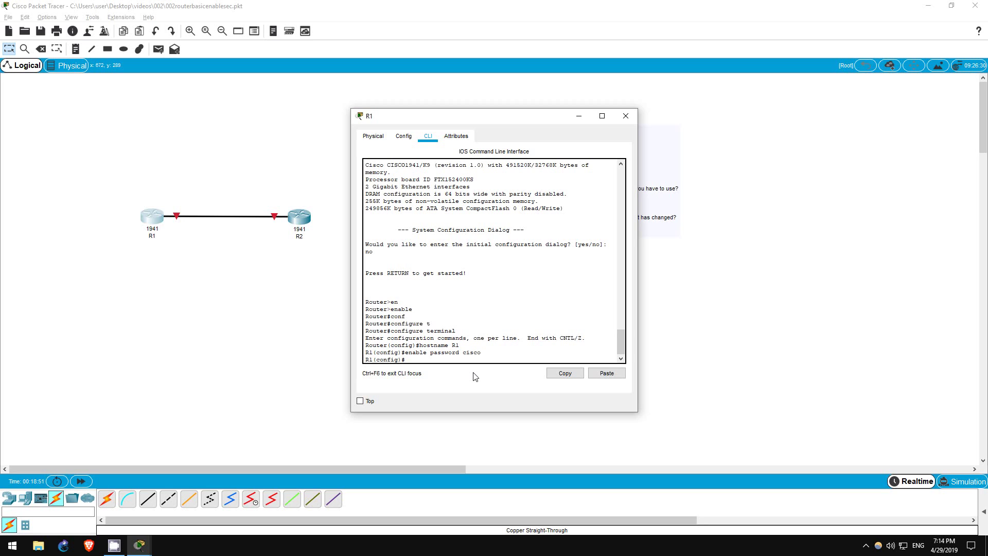
# - Run do sh run to show the plain-text enable password, then quit the paged output
pyautogui.write('do sh run')
pyautogui.doubleClick(411, 359)
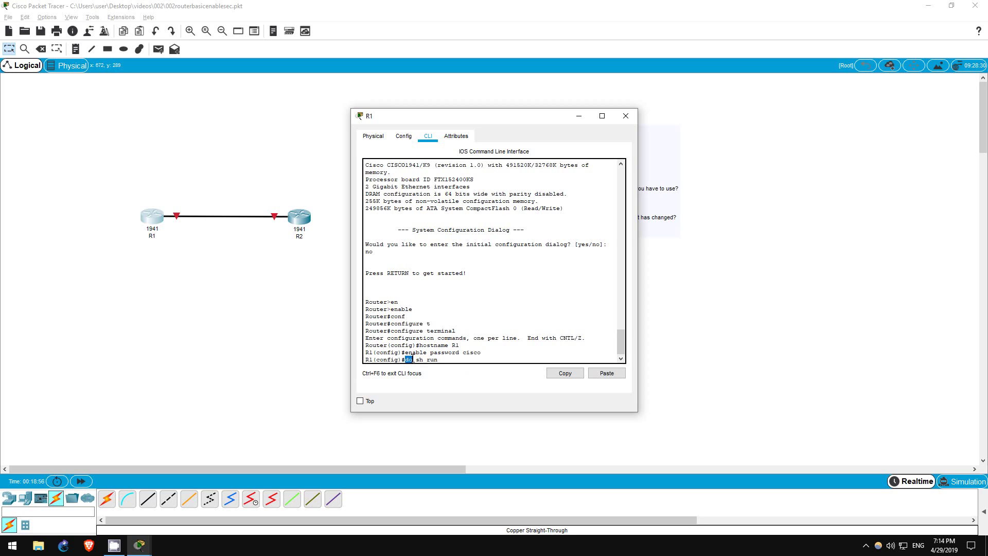
pyautogui.click(440, 375)
pyautogui.press('Return')
pyautogui.moveTo(366, 295); pyautogui.dragTo(450, 296)
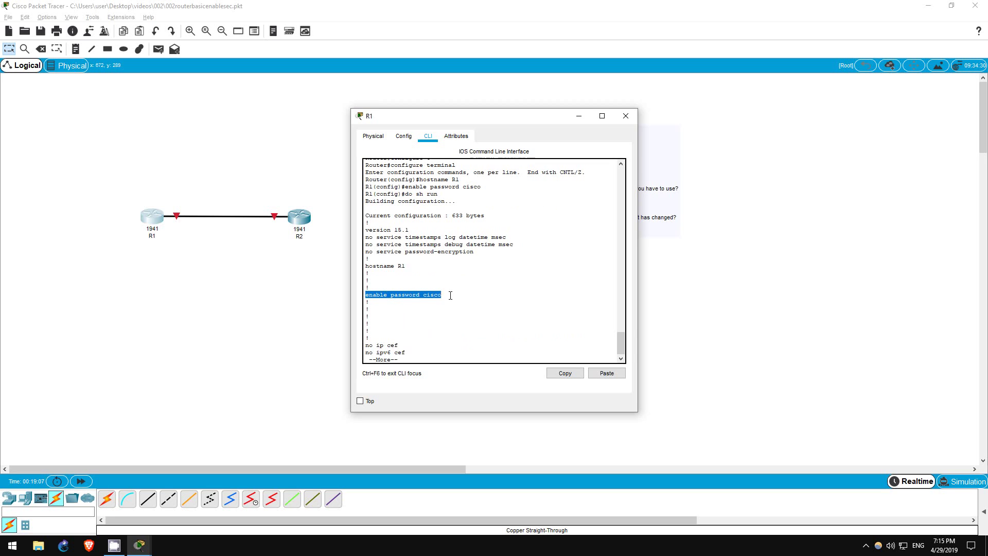
pyautogui.click(455, 359)
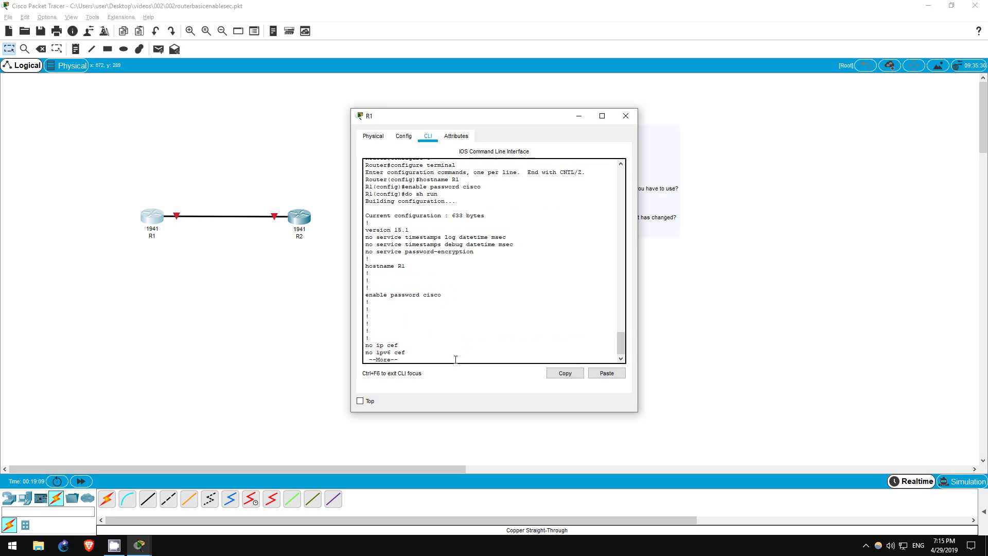
pyautogui.press('q')
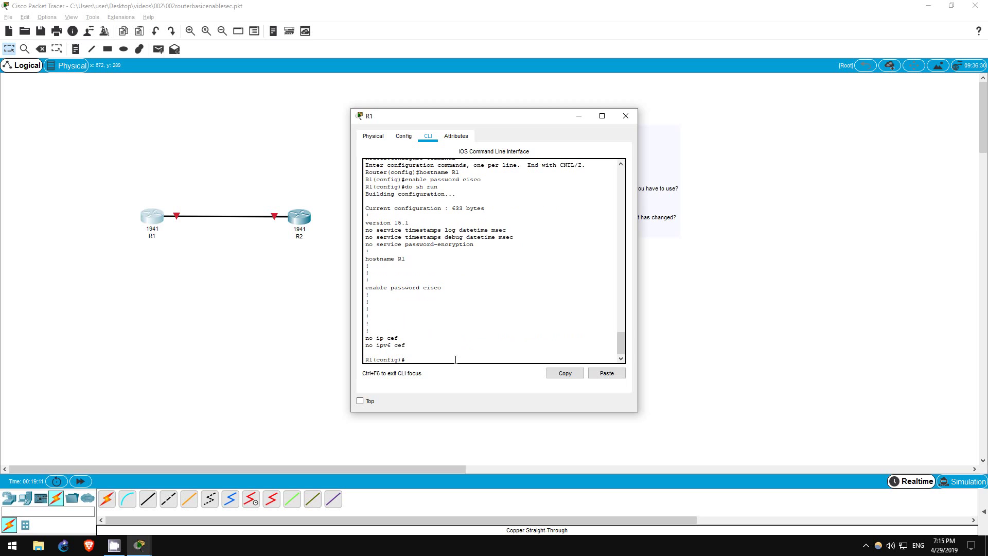
# - Configure an enable secret on R1 with its required value
pyautogui.write('enable secret')
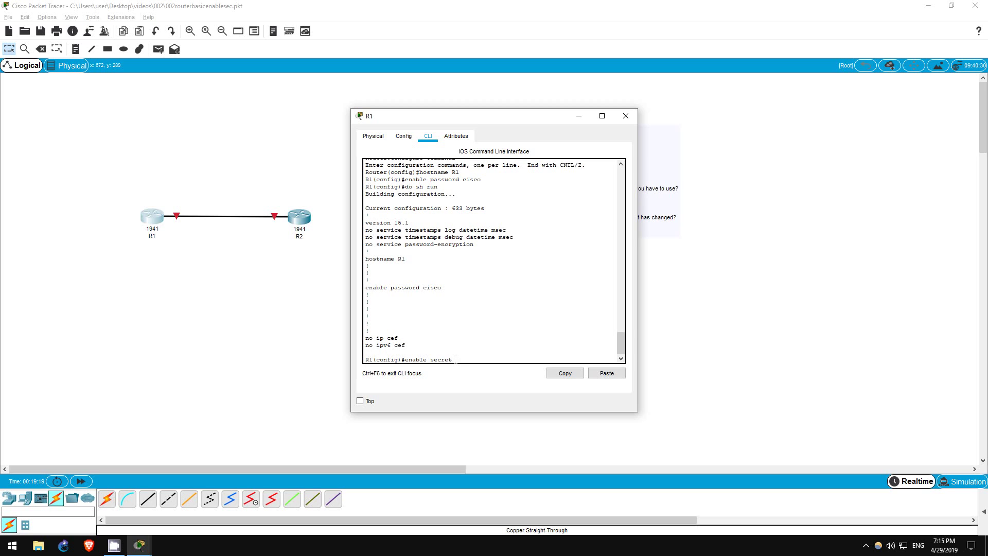
pyautogui.write('ccna')
pyautogui.press('Return')
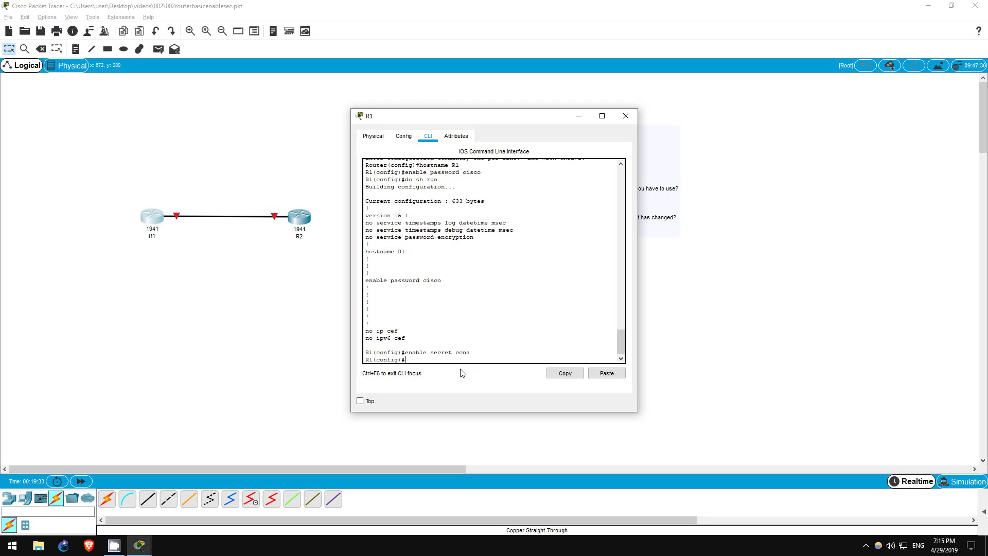
# - Exit to user mode and fail the enable login with three wrong password attempts
pyautogui.write('xit')
pyautogui.press('Return')
pyautogui.press('Return')
pyautogui.write('exi')
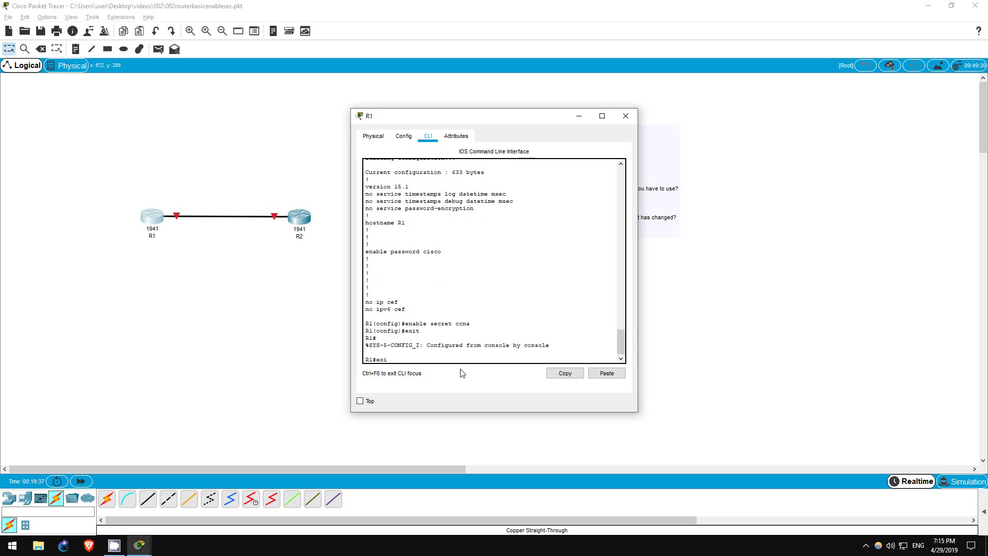
pyautogui.write('t')
pyautogui.press('Return')
pyautogui.press('Return')
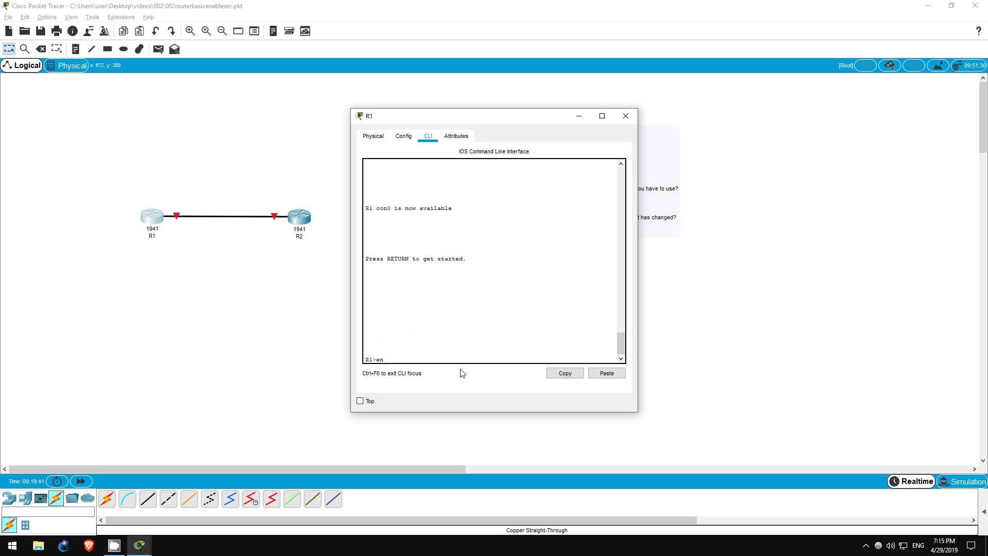
pyautogui.write('en')
pyautogui.press('Return')
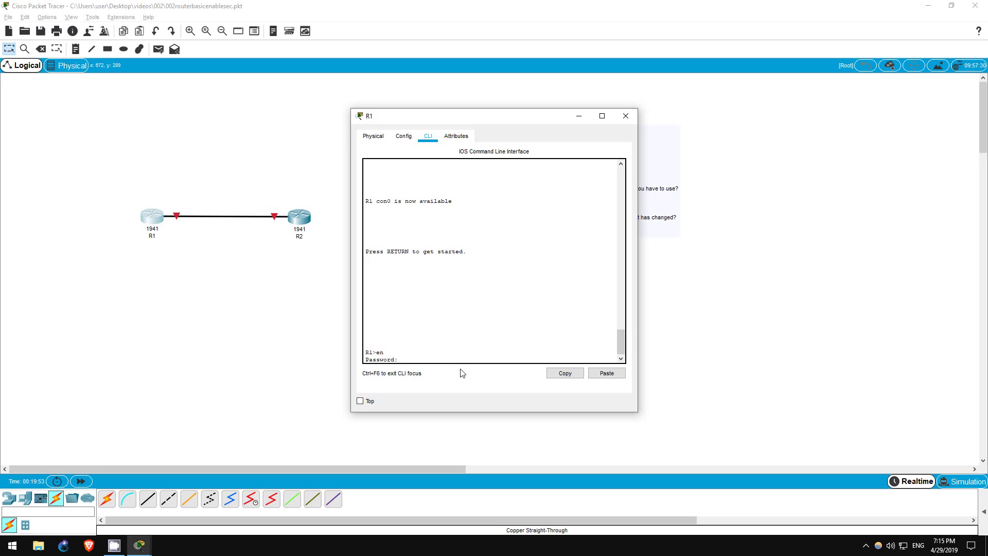
pyautogui.press('Return')
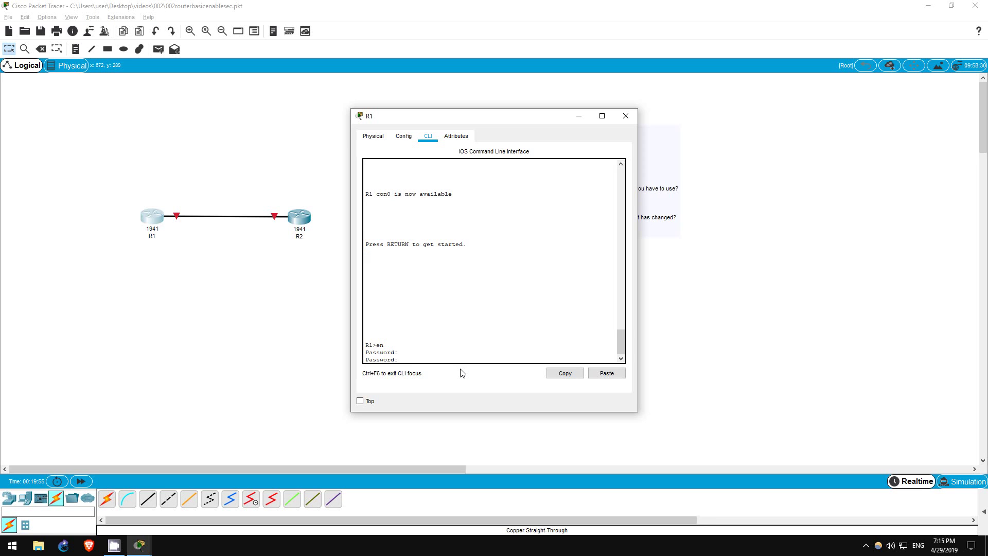
pyautogui.press('Return')
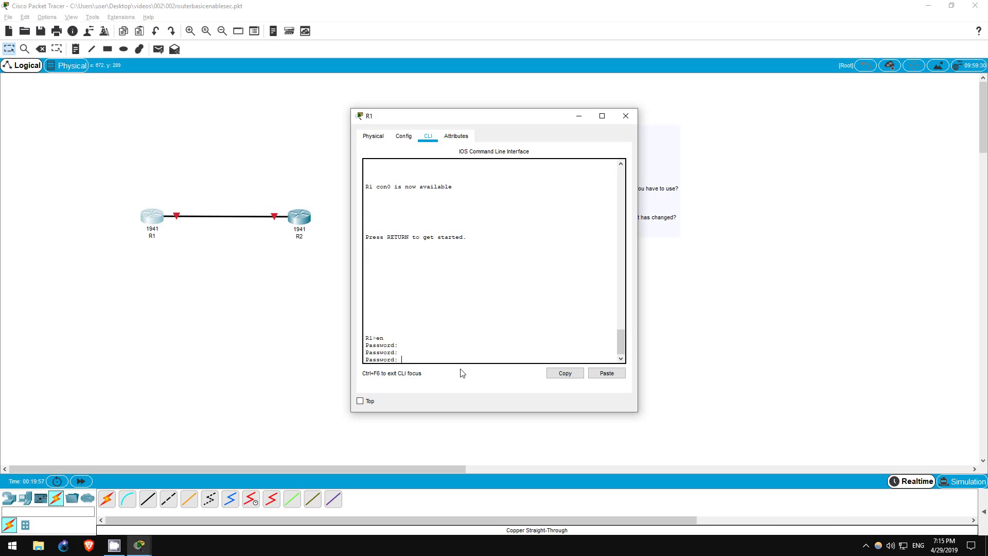
pyautogui.press('Return')
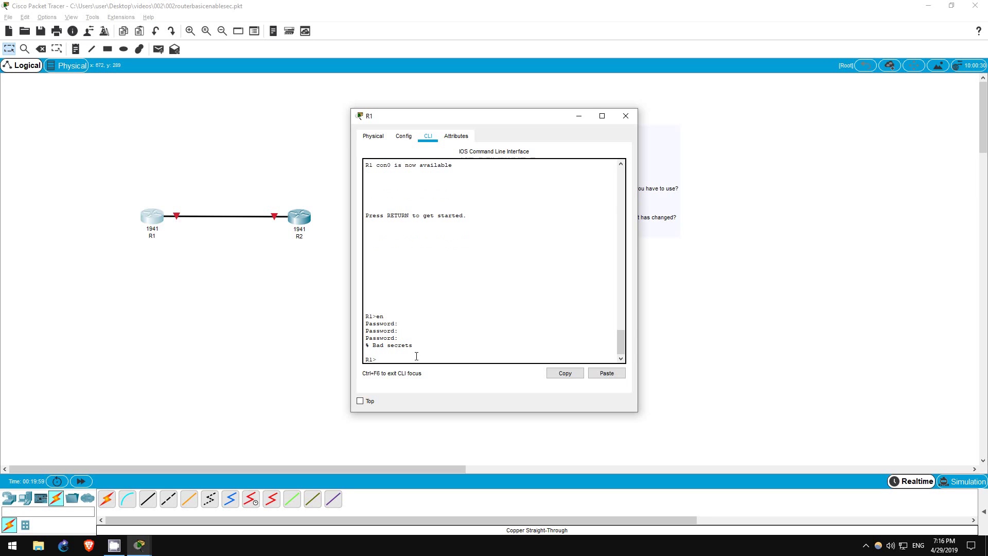
# - Highlight the % Bad secrets message and start a new enable attempt
pyautogui.moveTo(366, 346); pyautogui.dragTo(420, 345)
pyautogui.click(422, 359)
pyautogui.write('en')
pyautogui.press('Return')
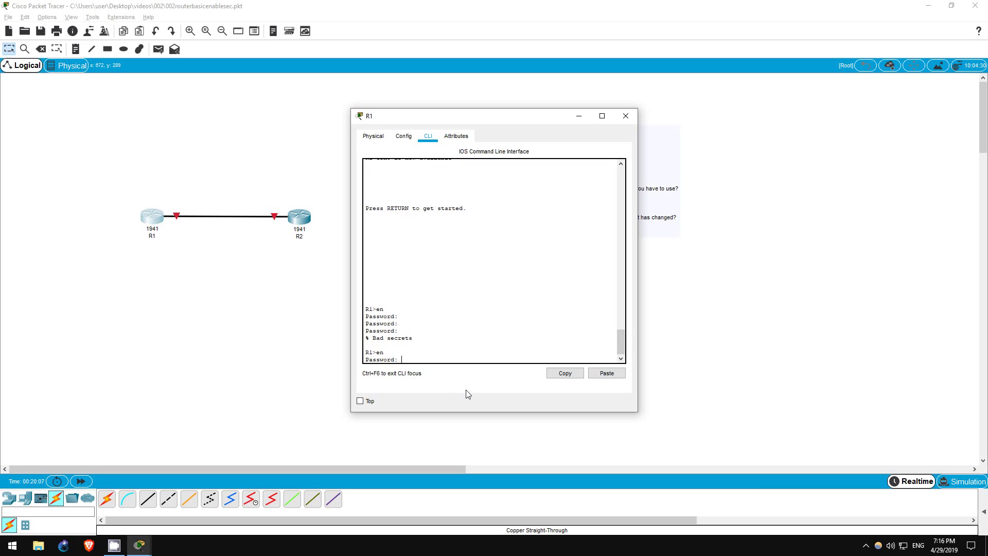
# - Enter the correct enable password to reach the R1# prompt
pyautogui.press('Return')
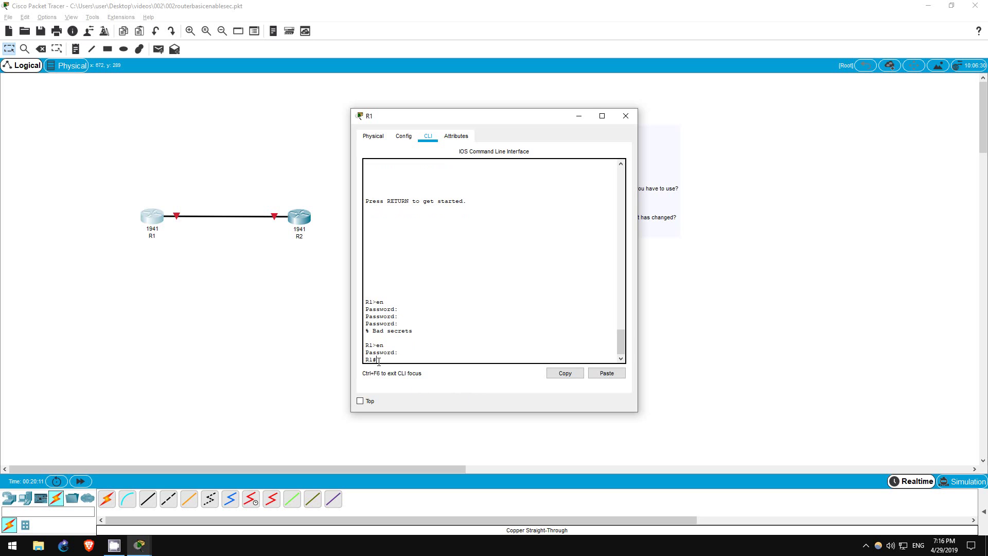
pyautogui.moveTo(374, 359); pyautogui.dragTo(394, 359)
# - Show running-config, comparing the plain-text enable password with the type 5 hashed enable secret
pyautogui.write('sh run')
pyautogui.press('Tab')
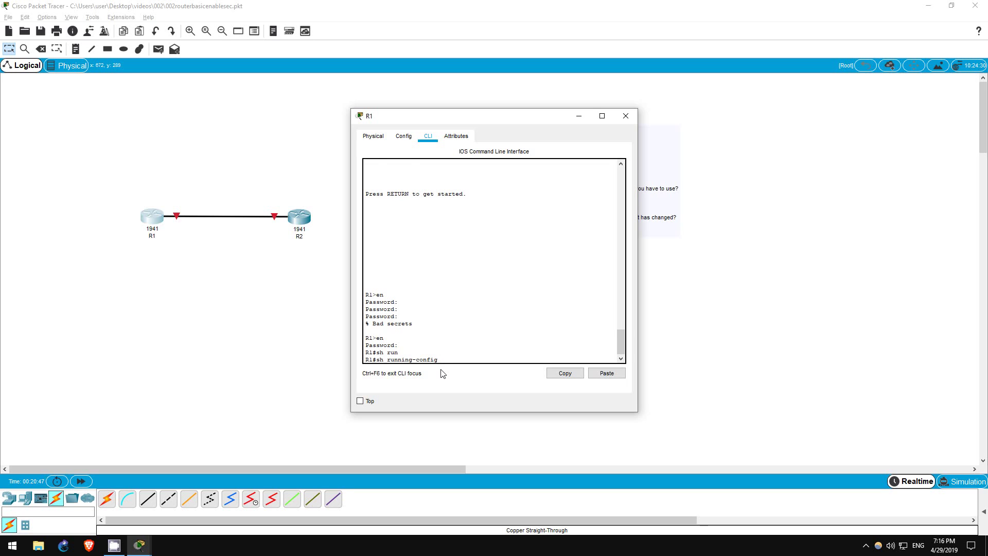
pyautogui.press('Return')
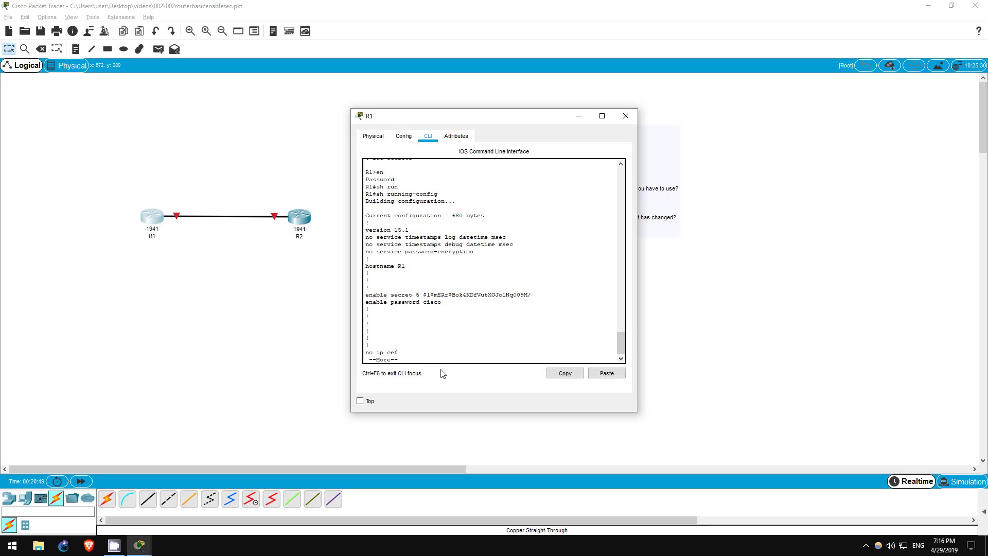
pyautogui.moveTo(366, 302); pyautogui.dragTo(443, 304)
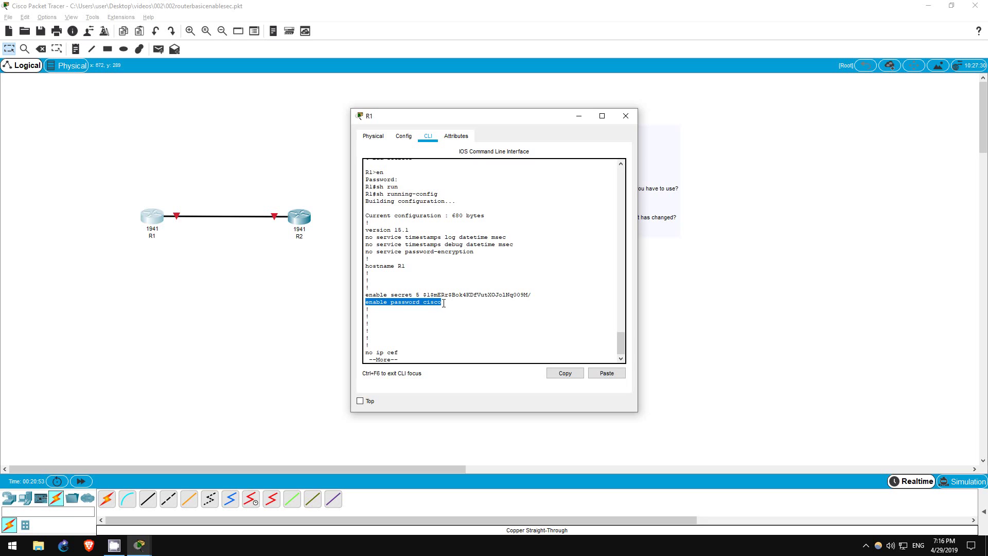
pyautogui.click(443, 303)
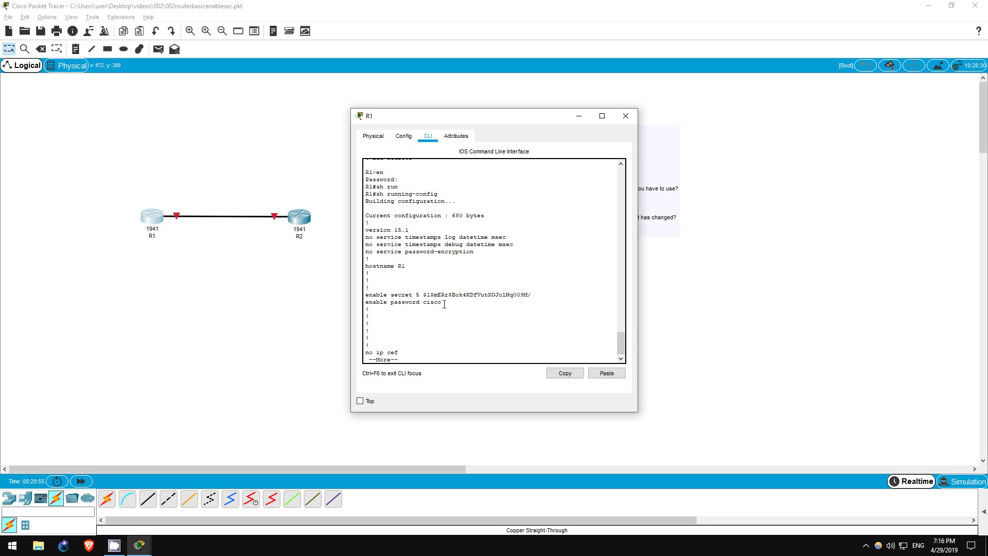
pyautogui.moveTo(366, 295); pyautogui.dragTo(537, 296)
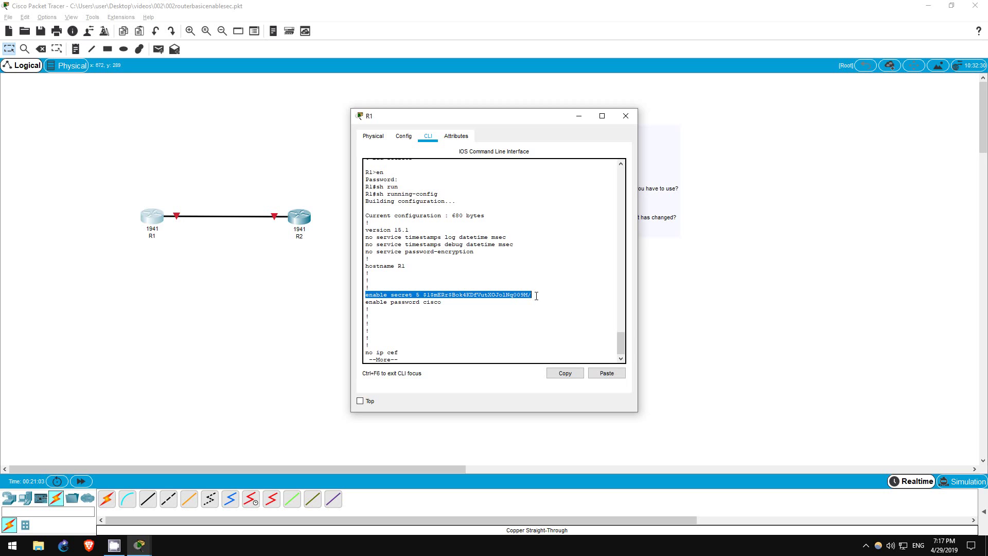
pyautogui.moveTo(415, 294); pyautogui.dragTo(419, 294)
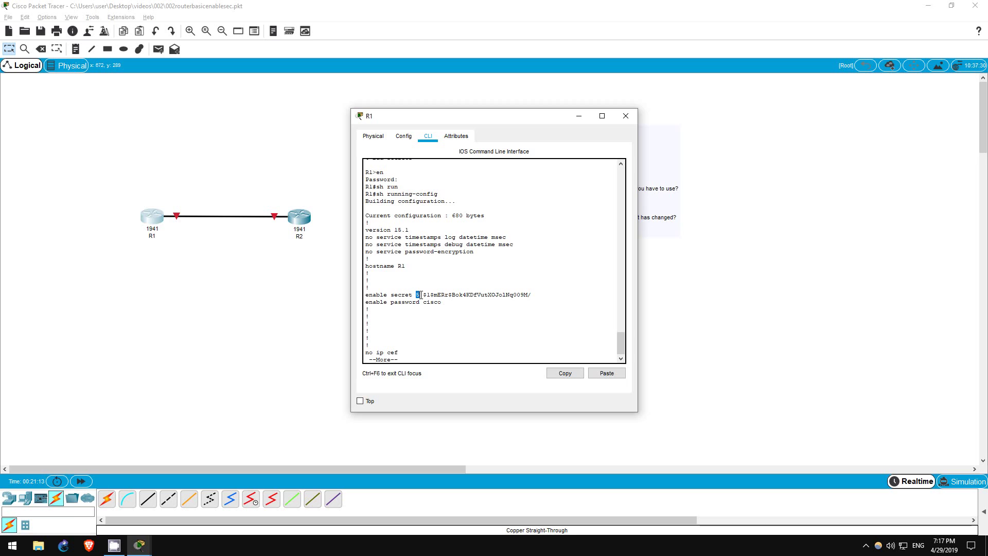
pyautogui.moveTo(422, 295); pyautogui.dragTo(522, 295)
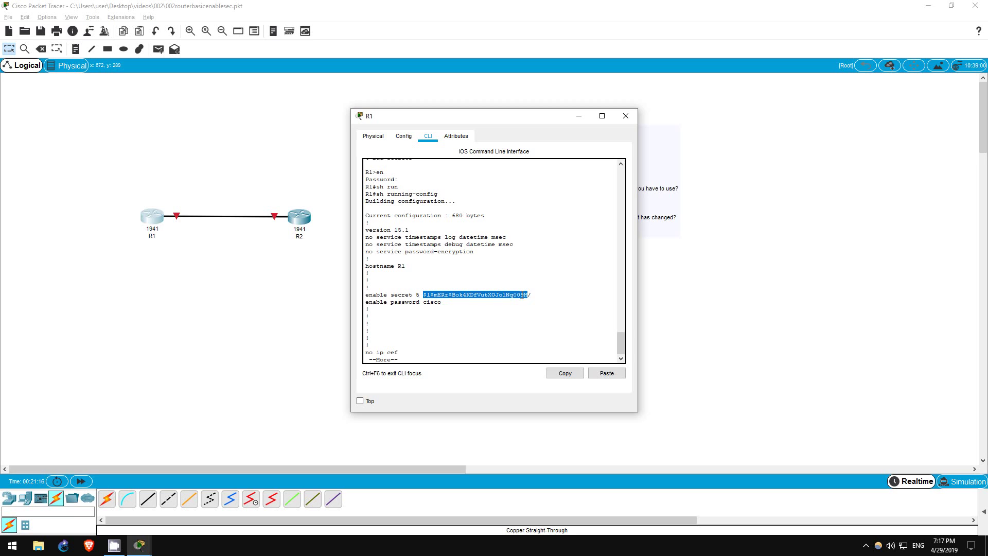
pyautogui.click(466, 306)
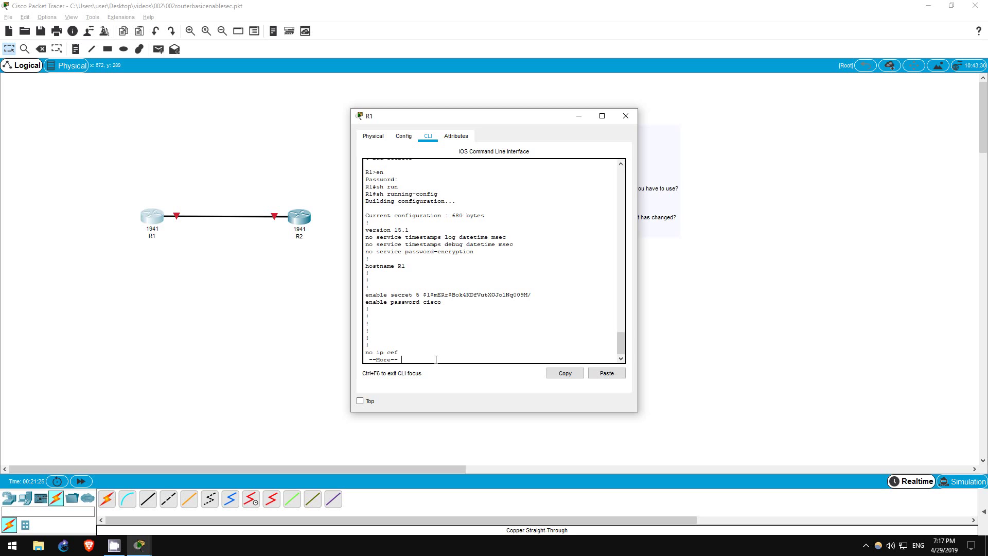
pyautogui.press('q')
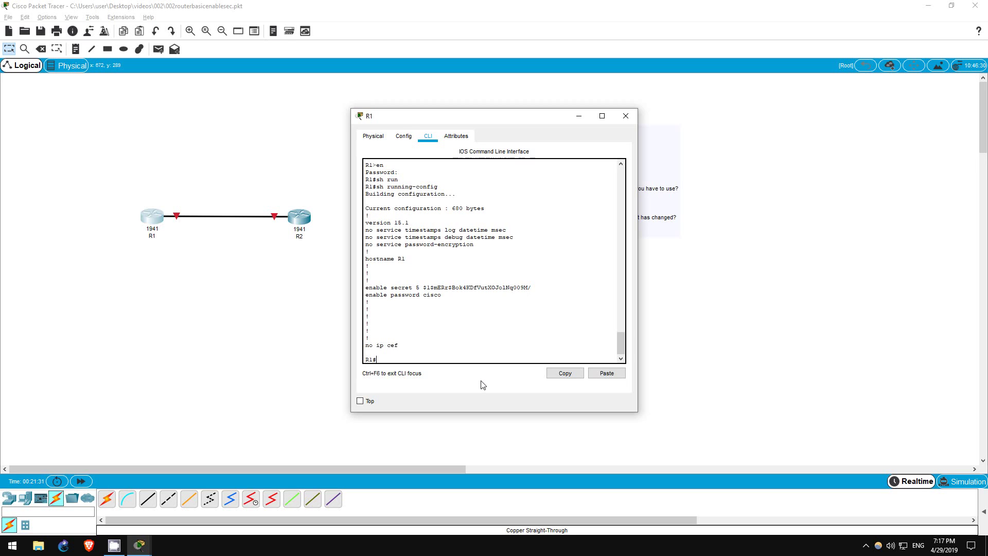
# - Turn on service password-encryption under conf t and recheck with do sh run
pyautogui.write('conf t')
pyautogui.press('Return')
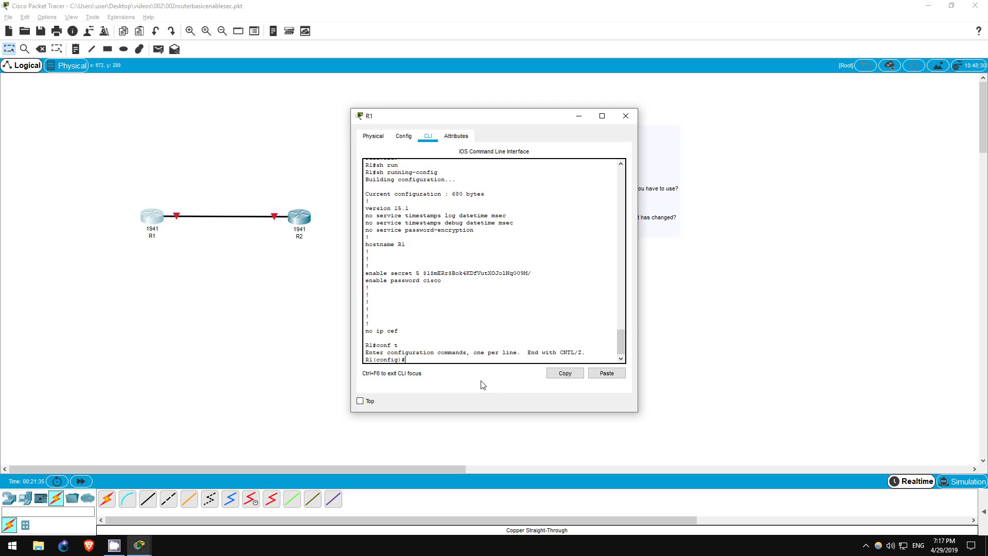
pyautogui.write('serv')
pyautogui.press('Tab')
pyautogui.write('pa')
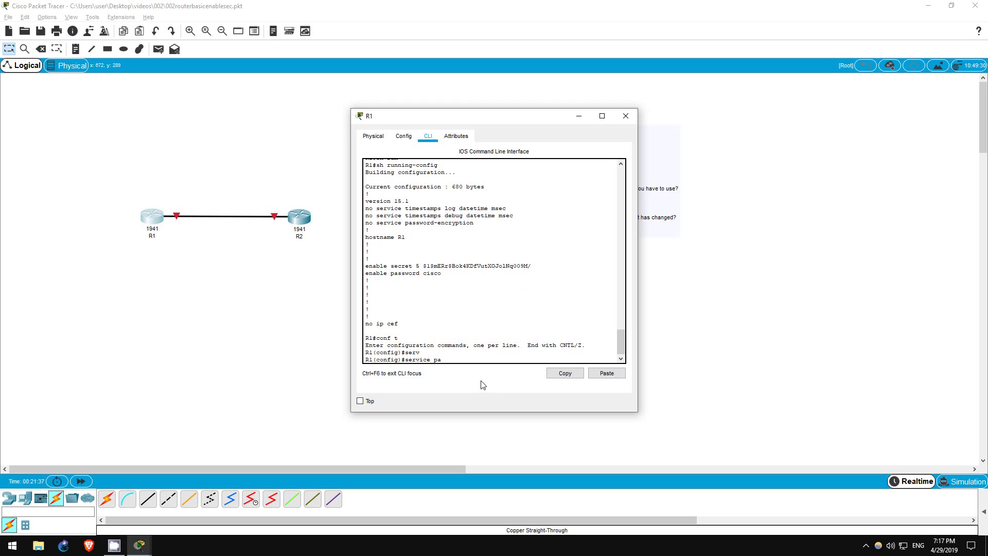
pyautogui.write('ss')
pyautogui.press('Tab')
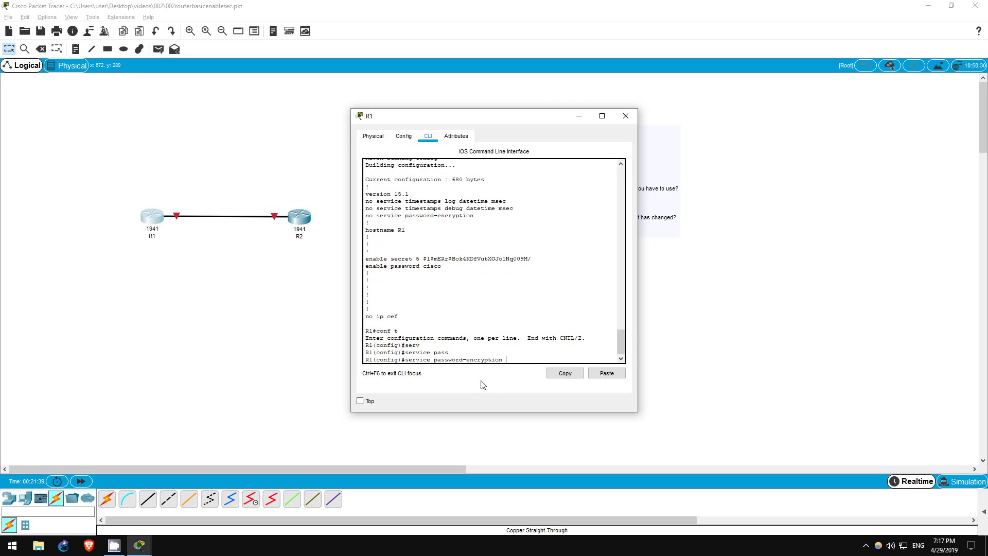
pyautogui.press('Return')
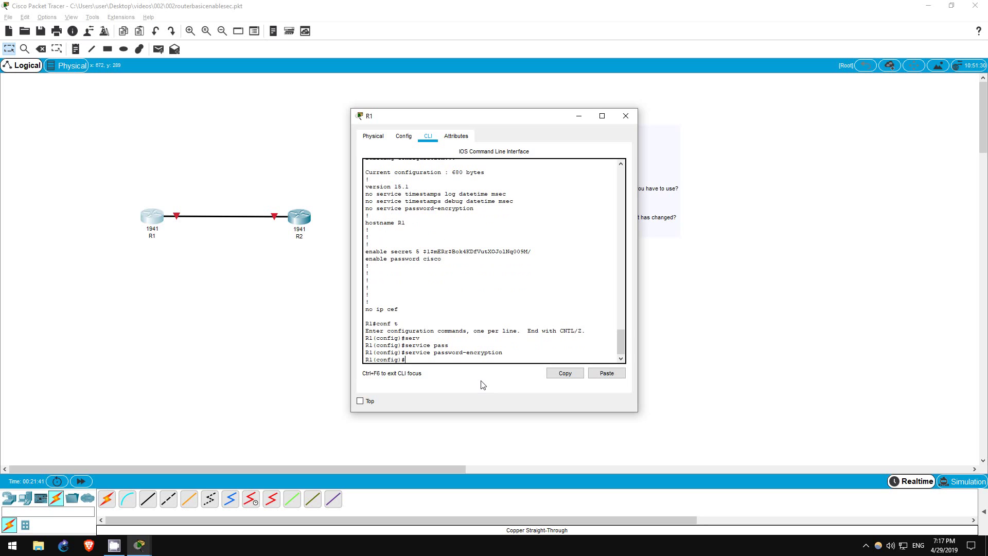
pyautogui.write('do sh run')
pyautogui.press('Return')
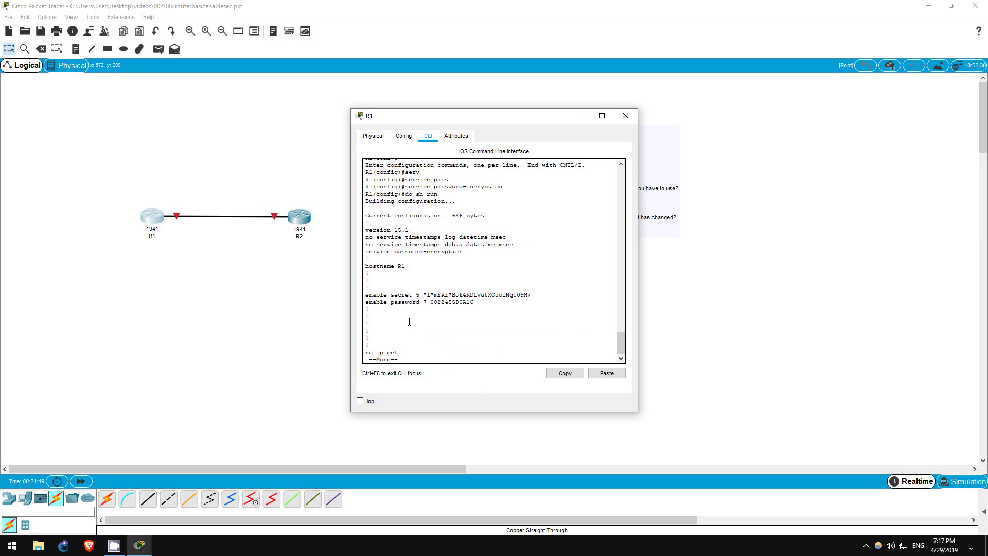
pyautogui.moveTo(422, 297); pyautogui.dragTo(534, 293)
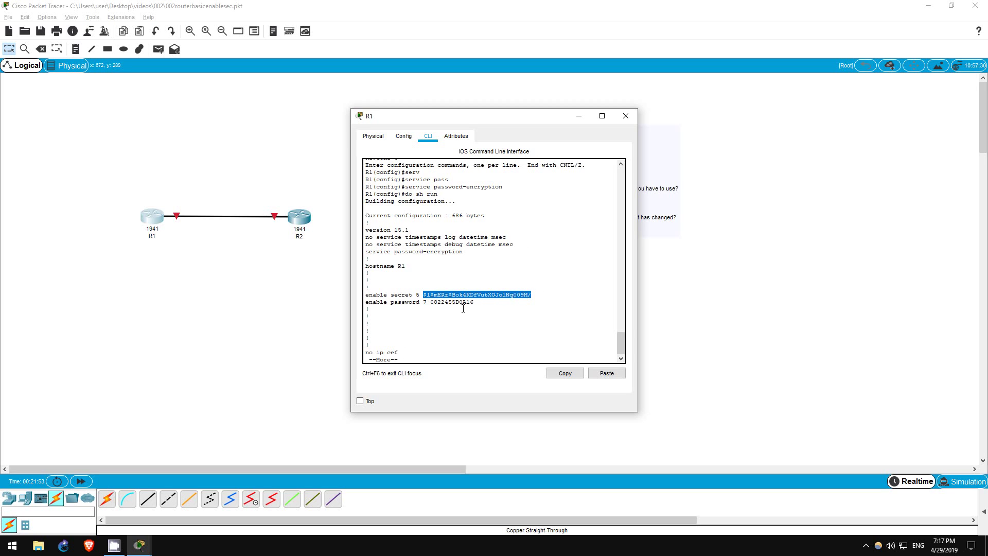
pyautogui.click(424, 313)
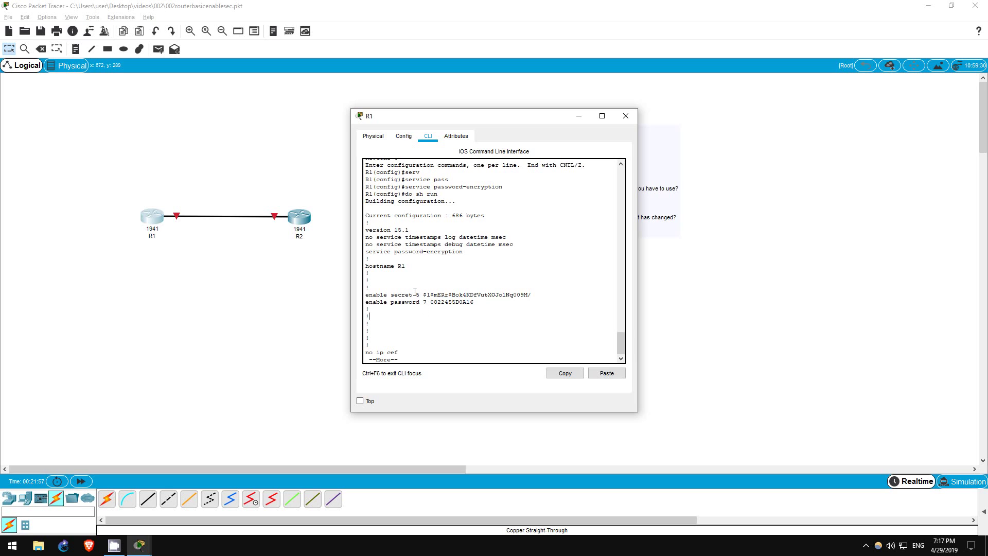
pyautogui.moveTo(414, 295); pyautogui.dragTo(420, 295)
pyautogui.click(424, 302)
pyautogui.click(421, 317)
pyautogui.moveTo(423, 294); pyautogui.dragTo(532, 295)
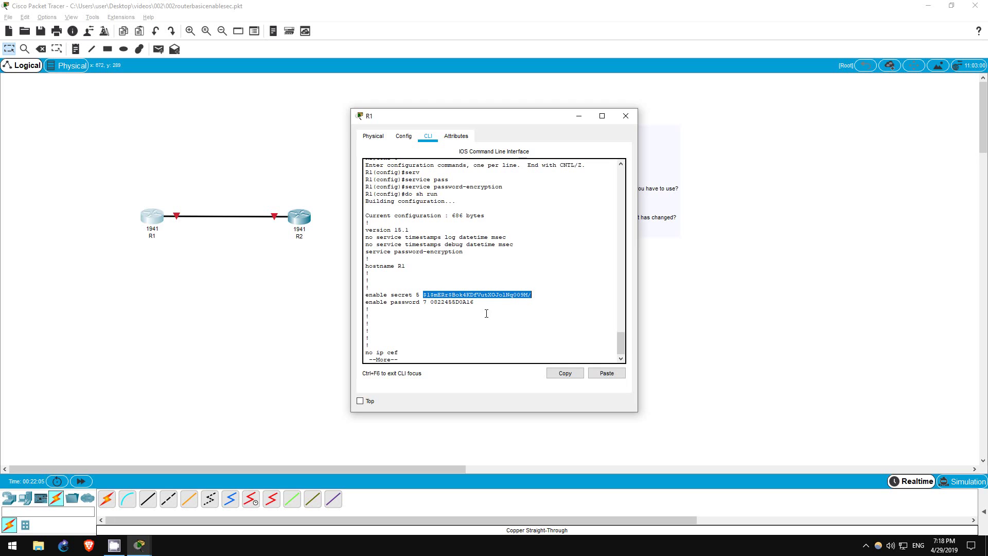
pyautogui.click(461, 319)
pyautogui.moveTo(430, 301); pyautogui.dragTo(477, 304)
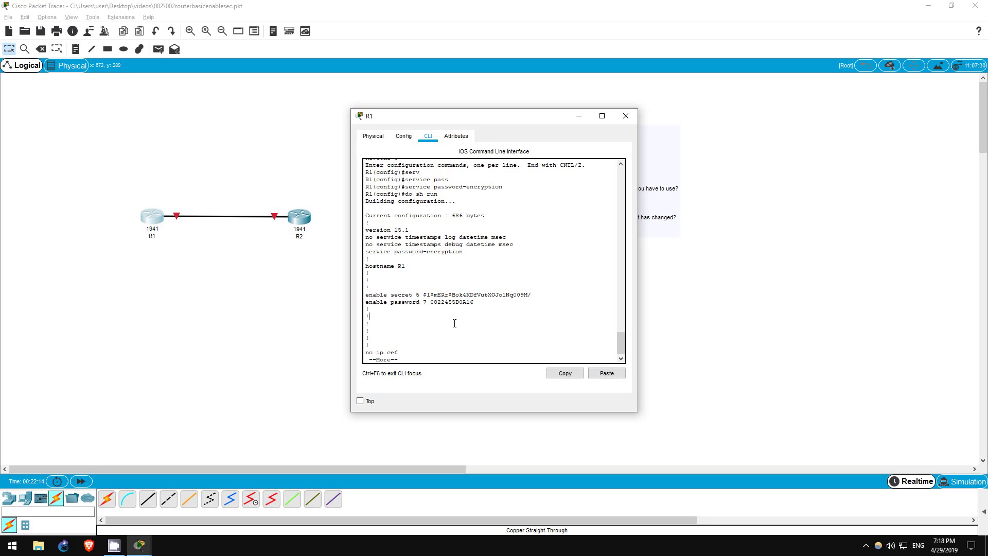
# - Exit configuration mode and page through R1's running-config to check the enable secret and password lines
pyautogui.press('q')
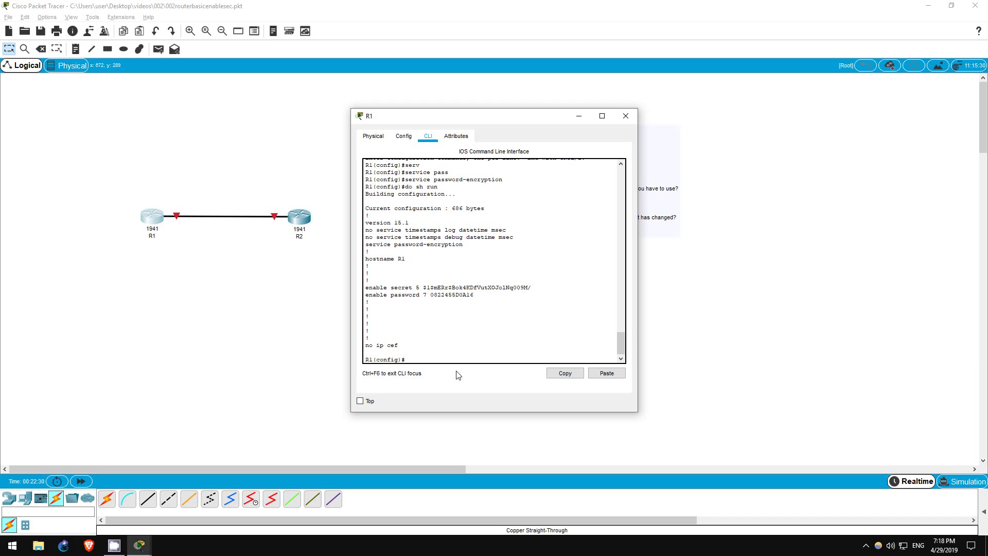
pyautogui.write('xit')
pyautogui.press('Return')
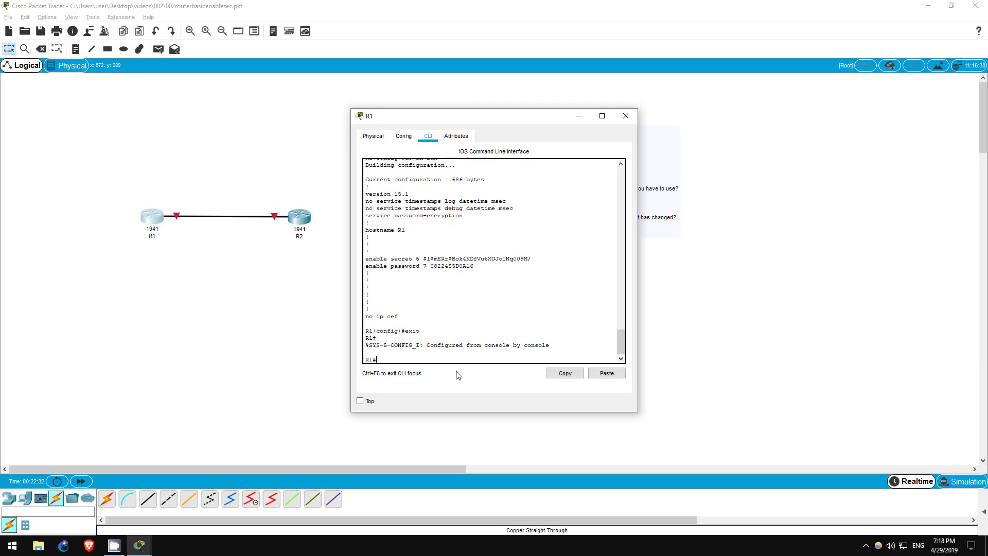
pyautogui.write('sh run')
pyautogui.press('Return')
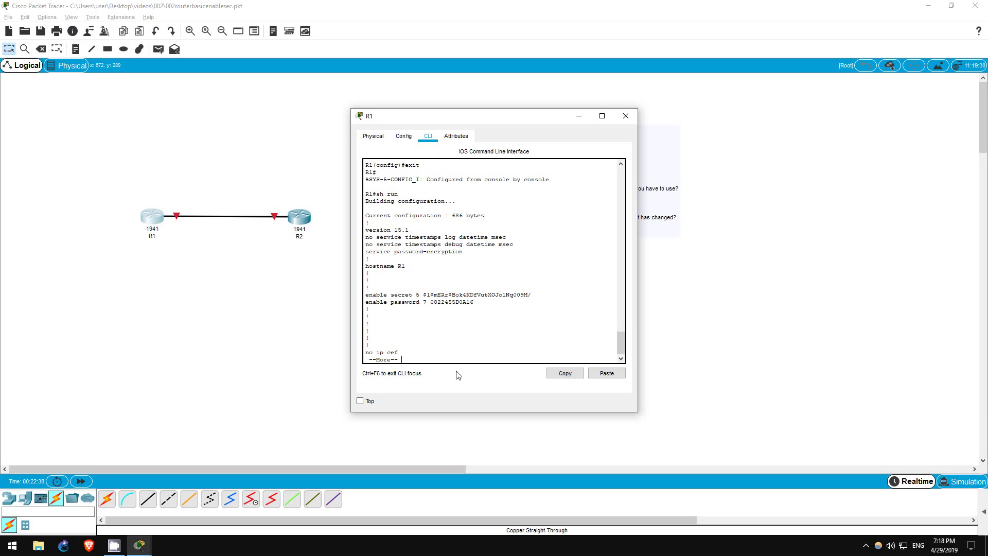
pyautogui.press('Return')
pyautogui.press('Return')
pyautogui.press('Return')
pyautogui.press('Return')
pyautogui.press('Return')
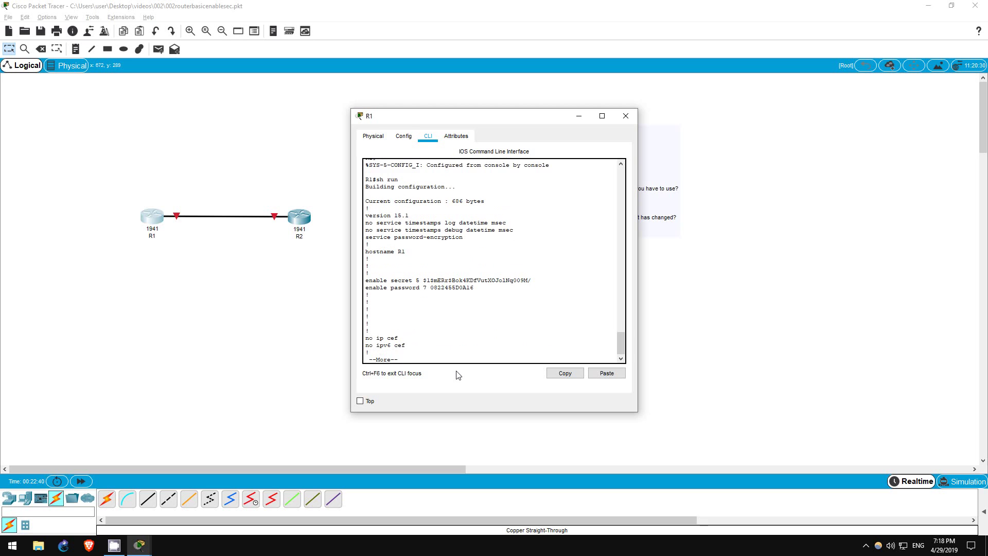
pyautogui.press('space')
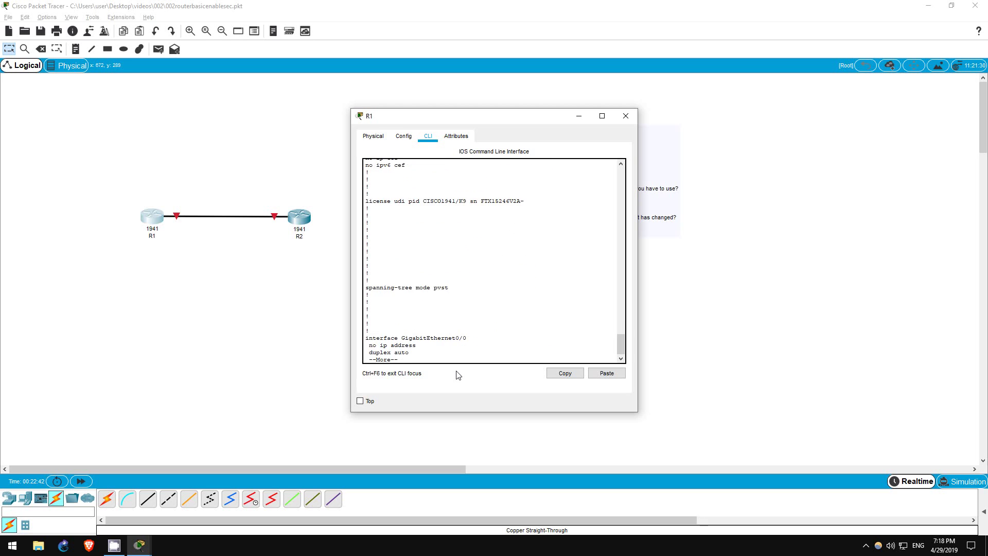
pyautogui.press('space')
pyautogui.press('space')
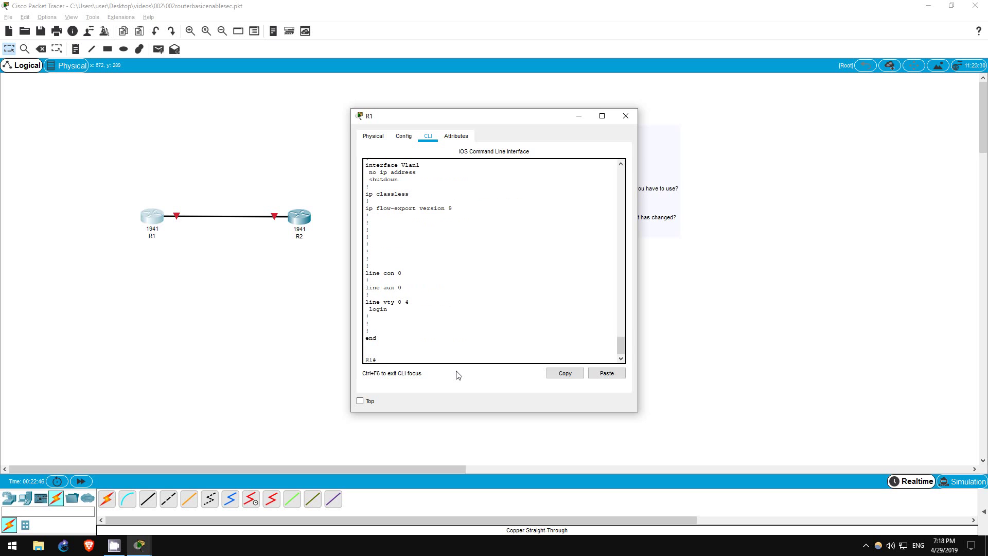
pyautogui.moveTo(616, 341); pyautogui.dragTo(615, 303)
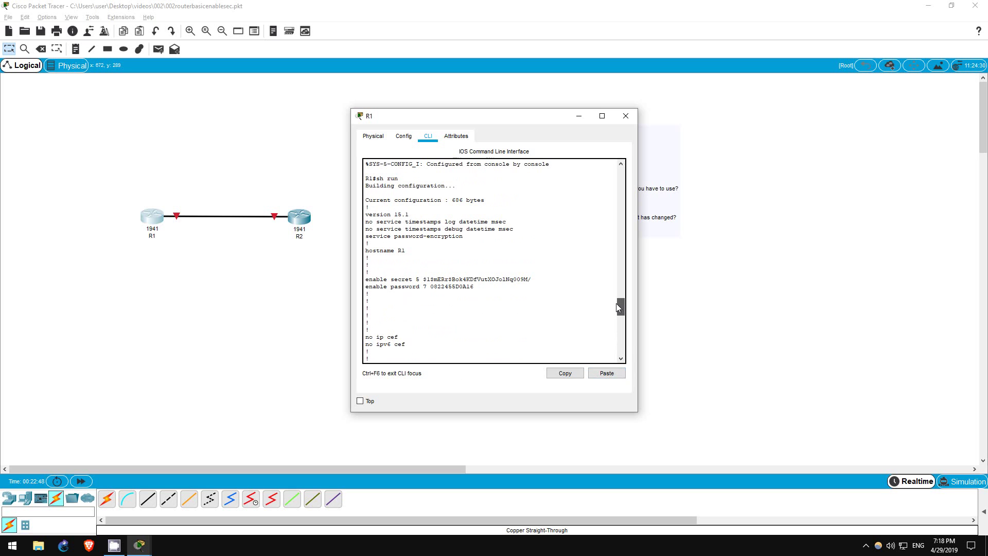
pyautogui.moveTo(365, 280); pyautogui.dragTo(509, 293)
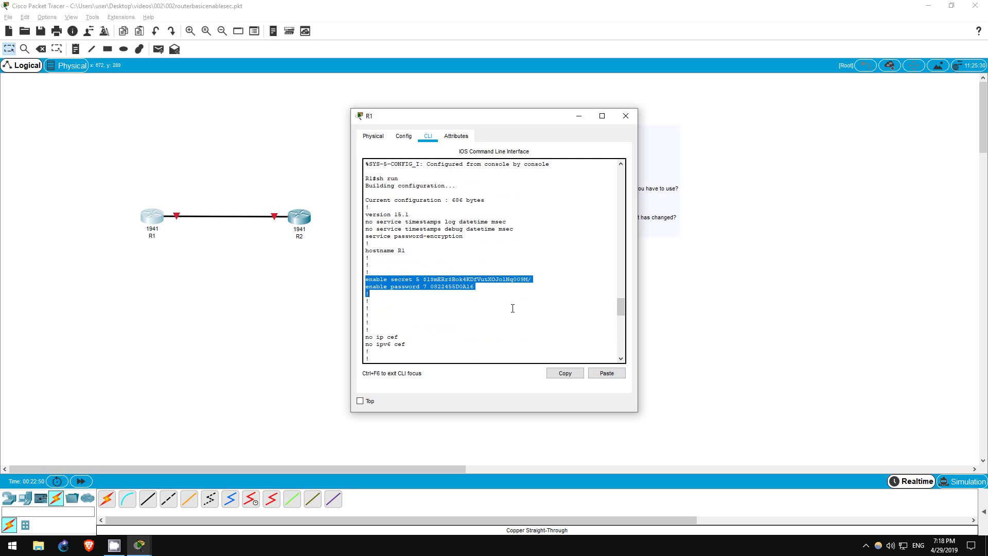
pyautogui.click(512, 308)
pyautogui.scroll(-10, 493, 333)
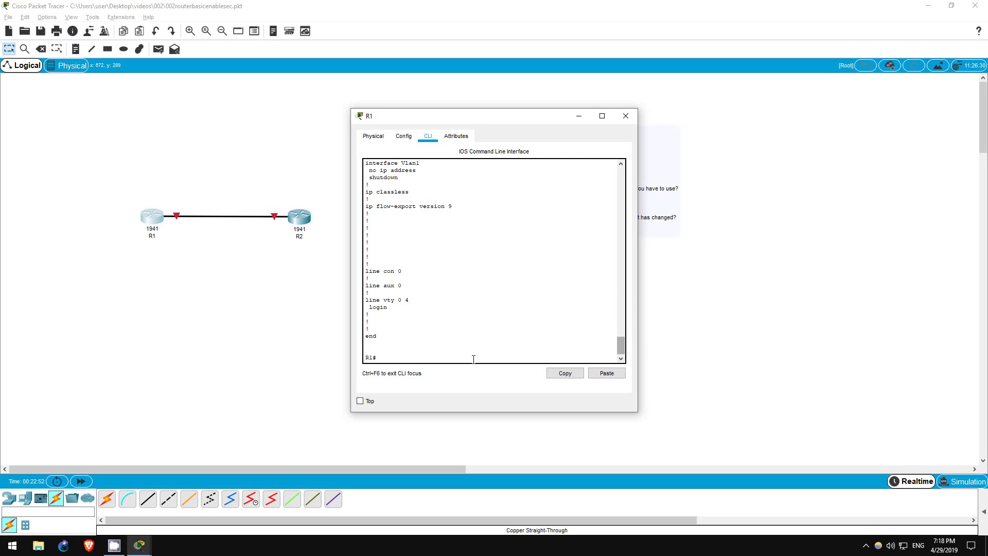
# - Run 'show startup-config' to confirm no startup-config exists yet
pyautogui.write('sh start')
pyautogui.press('Tab')
pyautogui.press('Return')
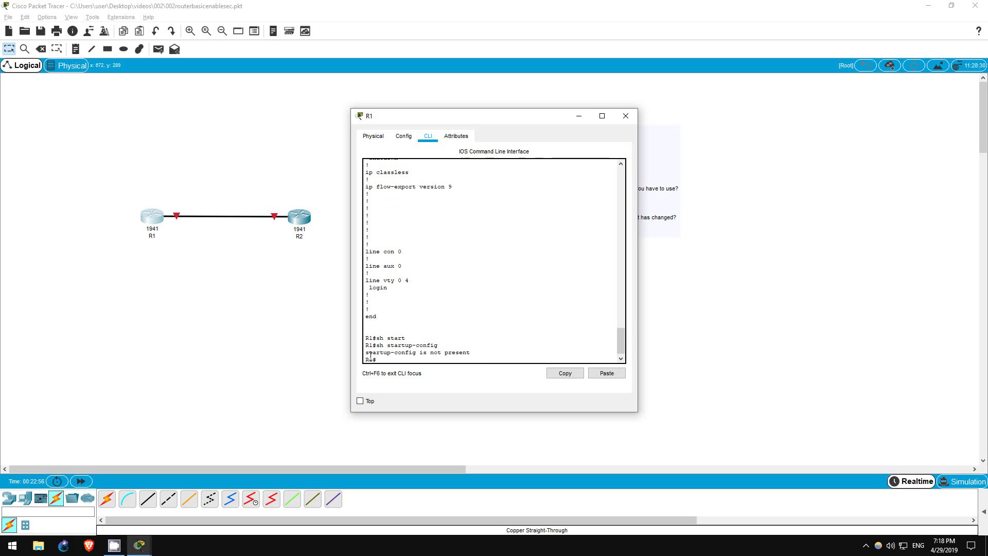
# - Enter 'copy running-config startup-config' at R1's prompt without running it yet
pyautogui.moveTo(366, 353); pyautogui.dragTo(470, 353)
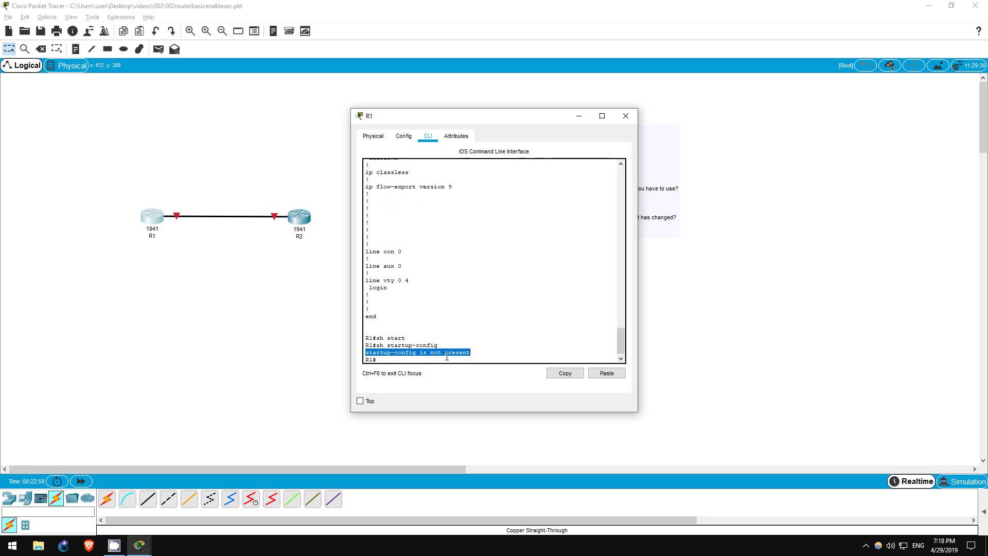
pyautogui.click(446, 357)
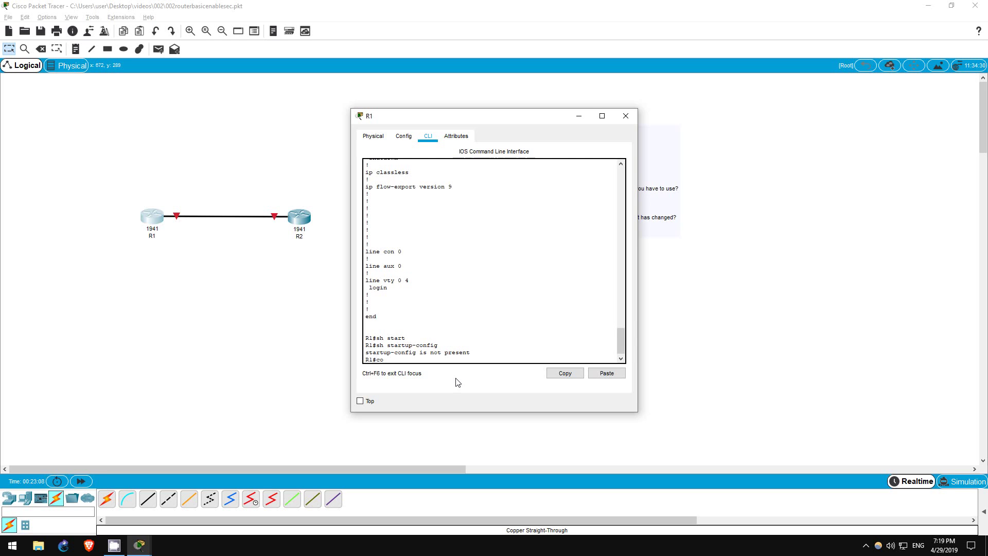
pyautogui.write('py run')
pyautogui.press('Tab')
pyautogui.write('start')
pyautogui.press('Tab')
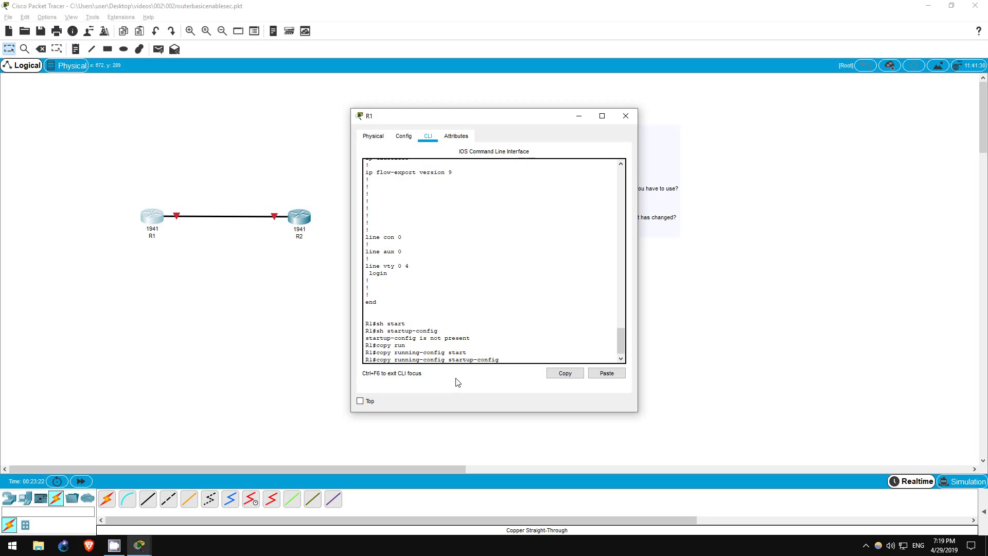
# - Copy to startup-config, confirm the 606-byte file holds both encrypted passwords, then run 'write'
pyautogui.press('Return')
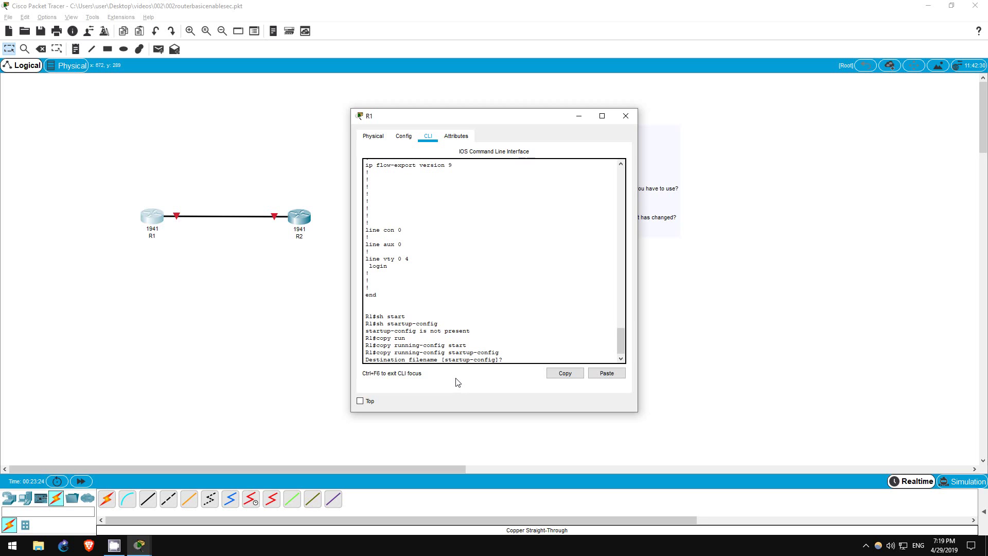
pyautogui.press('Return')
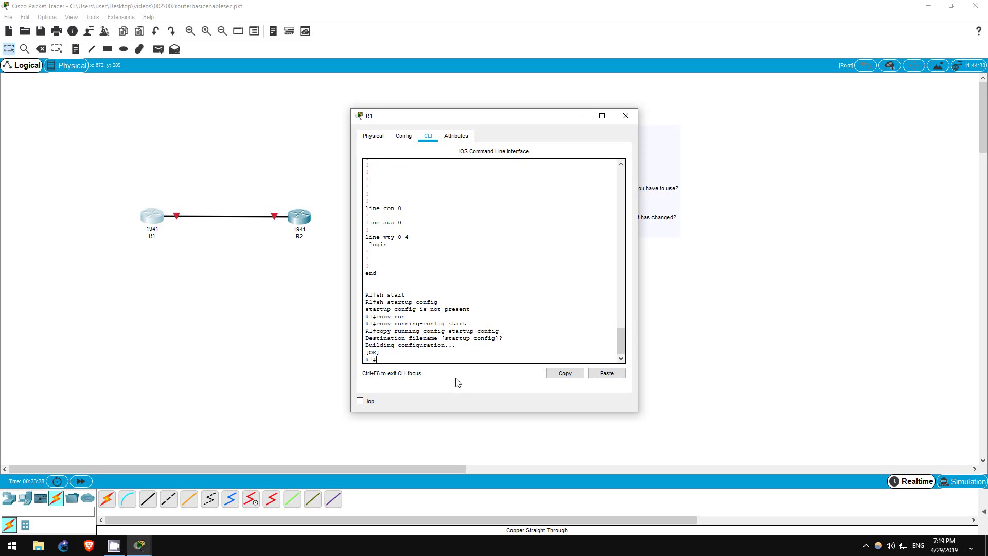
pyautogui.write('sh start')
pyautogui.press('Return')
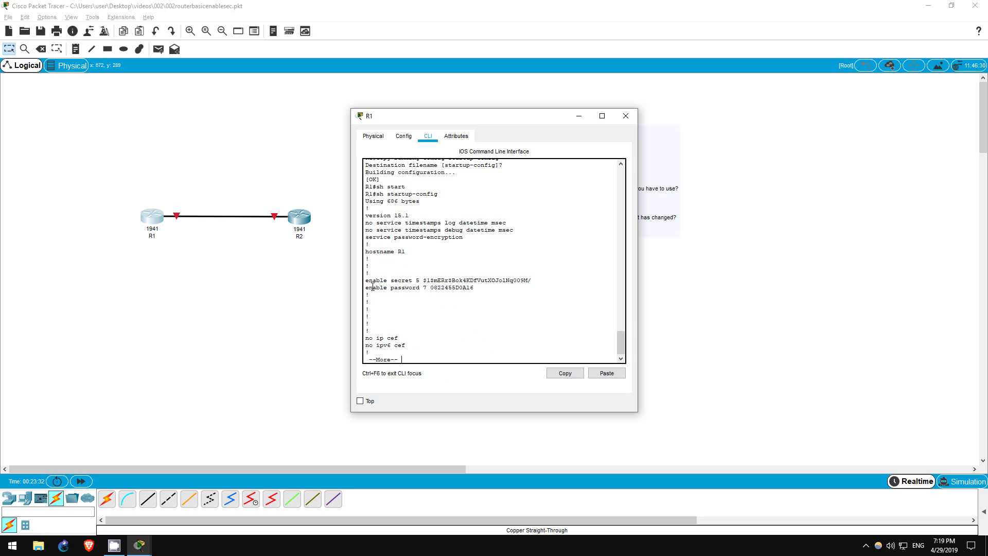
pyautogui.moveTo(365, 278); pyautogui.dragTo(524, 286)
pyautogui.click(419, 360)
pyautogui.press('q')
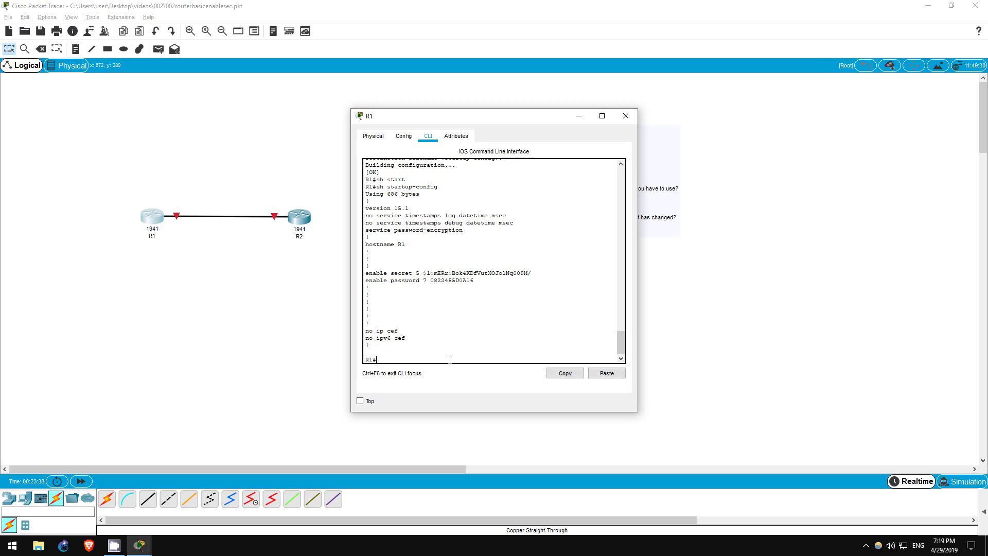
pyautogui.write('write')
pyautogui.press('Return')
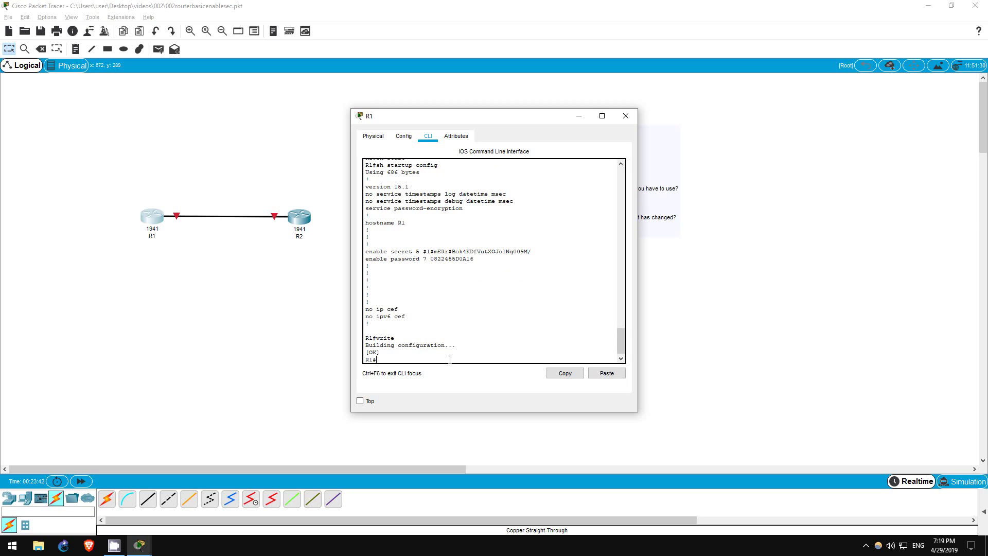
# - Save again with 'wr', then reload R1 and confirm the restart
pyautogui.write('wr')
pyautogui.press('Return')
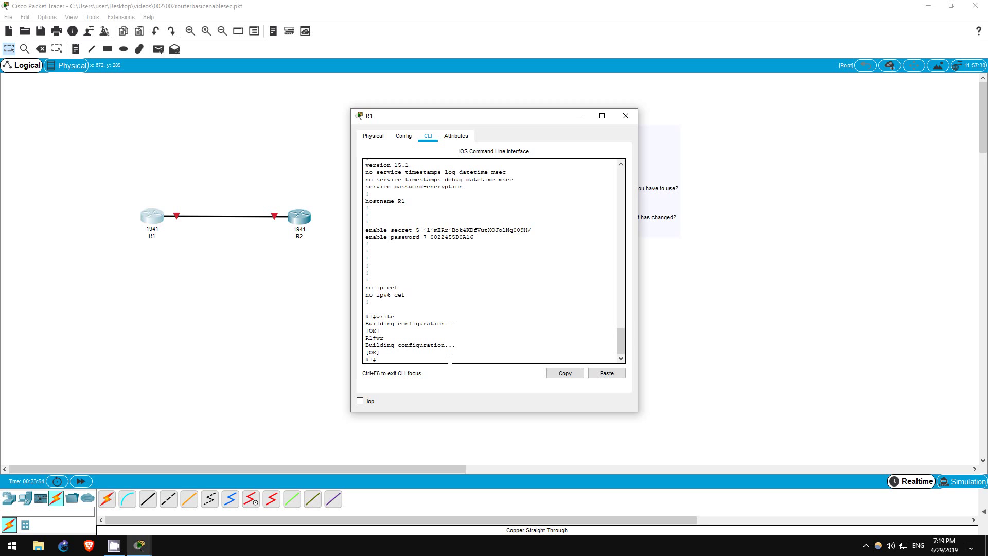
pyautogui.write('reload')
pyautogui.press('Return')
pyautogui.press('Return')
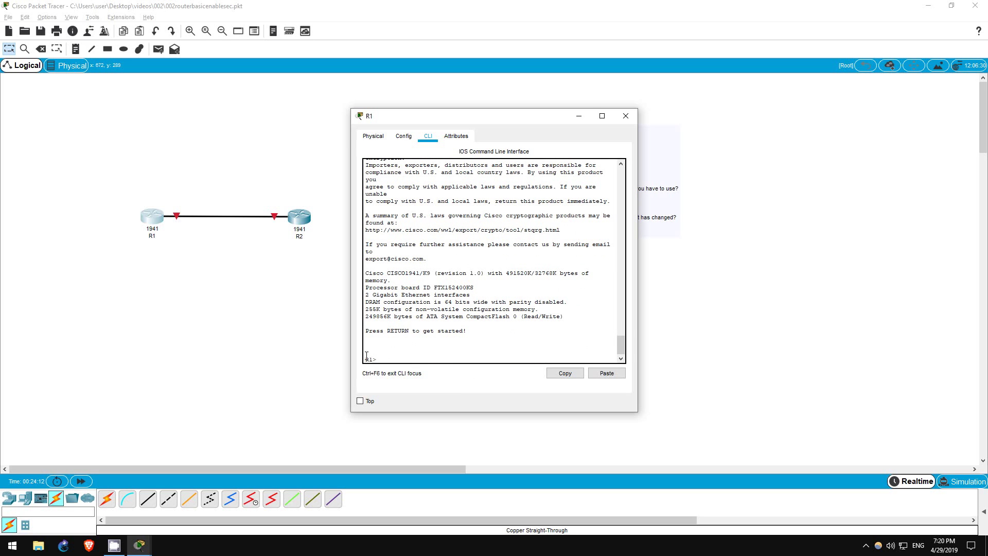
# - After booting, enter privileged mode on R1 with 'en' and the enable password
pyautogui.press('Return')
pyautogui.write('en')
pyautogui.press('Return')
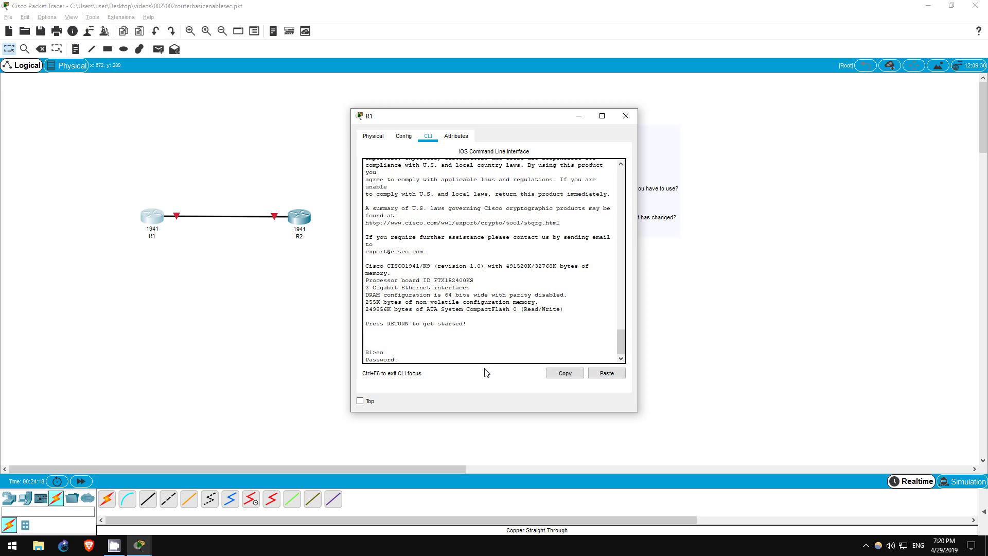
pyautogui.press('Return')
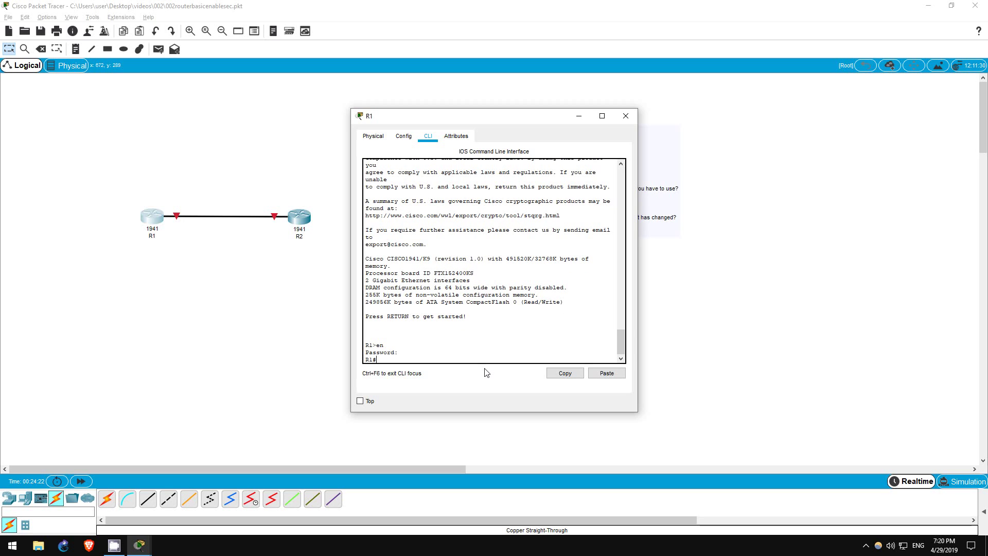
# - Display the startup-config and check the hostname R1, type 5 secret and type 7 password lines
pyautogui.write('sh')
pyautogui.press('Tab')
pyautogui.write('start')
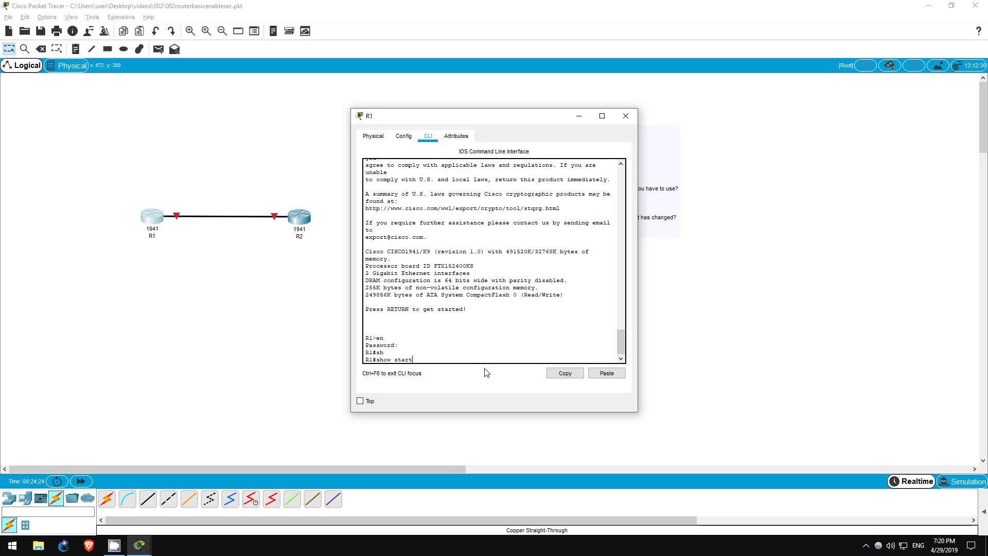
pyautogui.press('Tab')
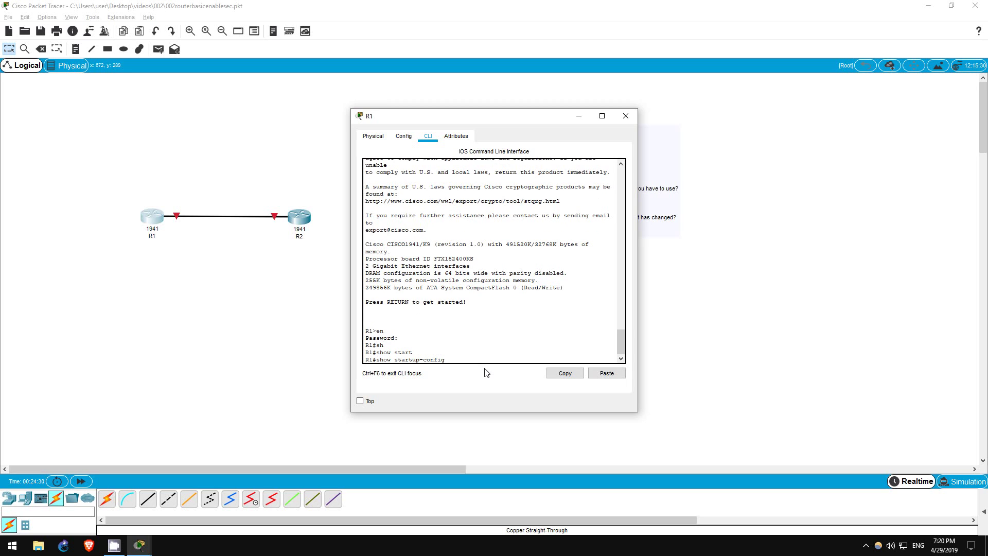
pyautogui.press('Return')
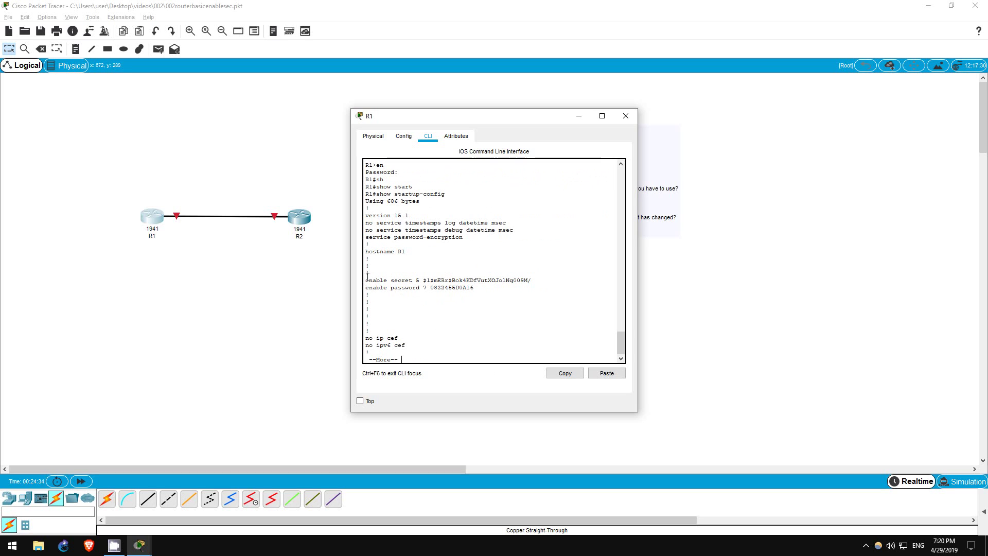
pyautogui.moveTo(365, 279); pyautogui.dragTo(473, 287)
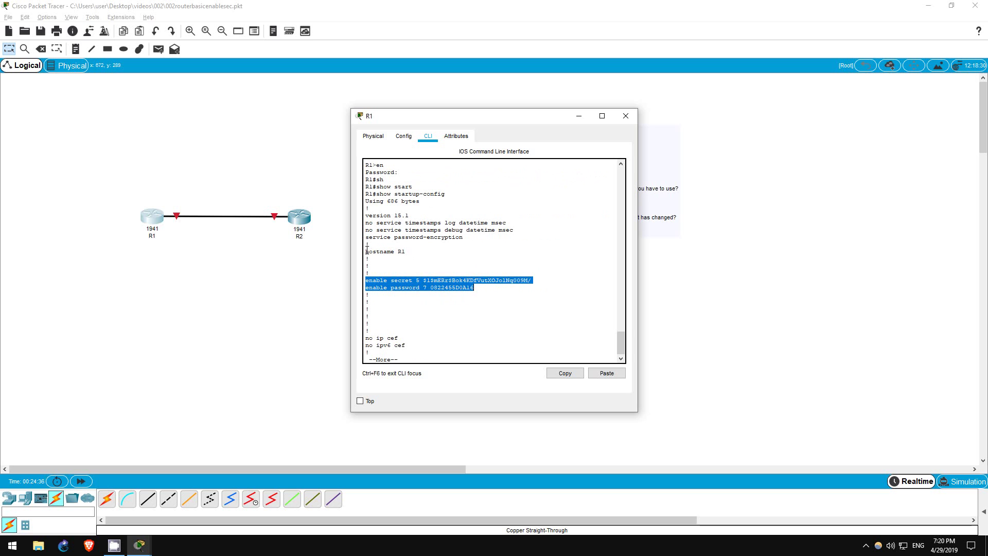
pyautogui.moveTo(365, 252); pyautogui.dragTo(406, 251)
pyautogui.click(427, 359)
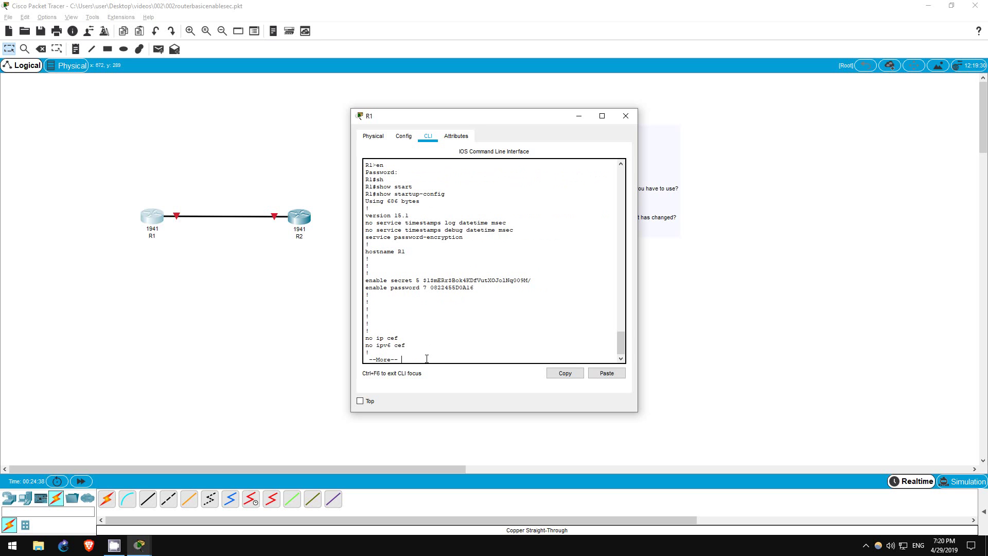